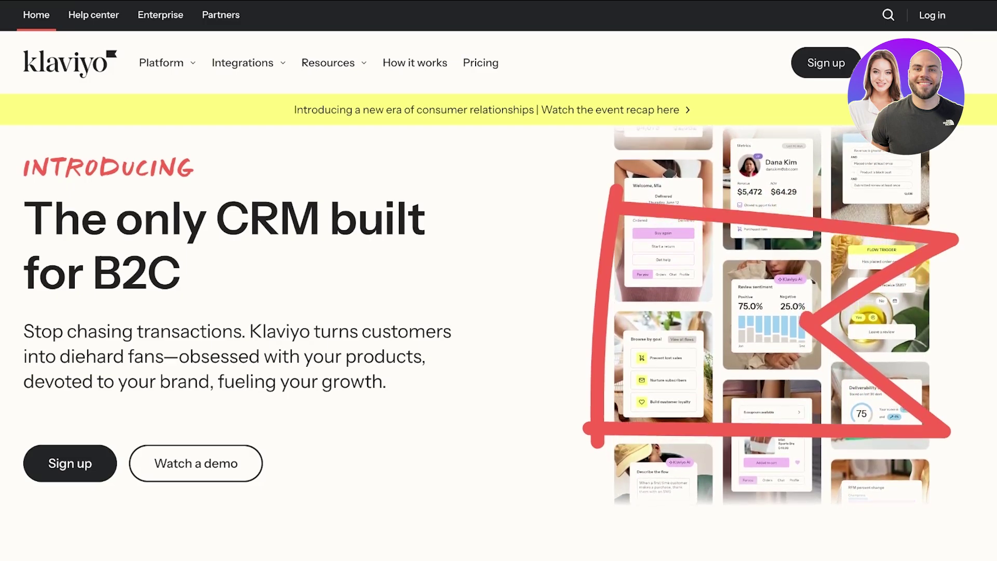
Step: Scroll down the Klaviyo homepage toward the Sign up option
scroll(498, 312, "down", 3)
scroll(498, 311, "down", 2)
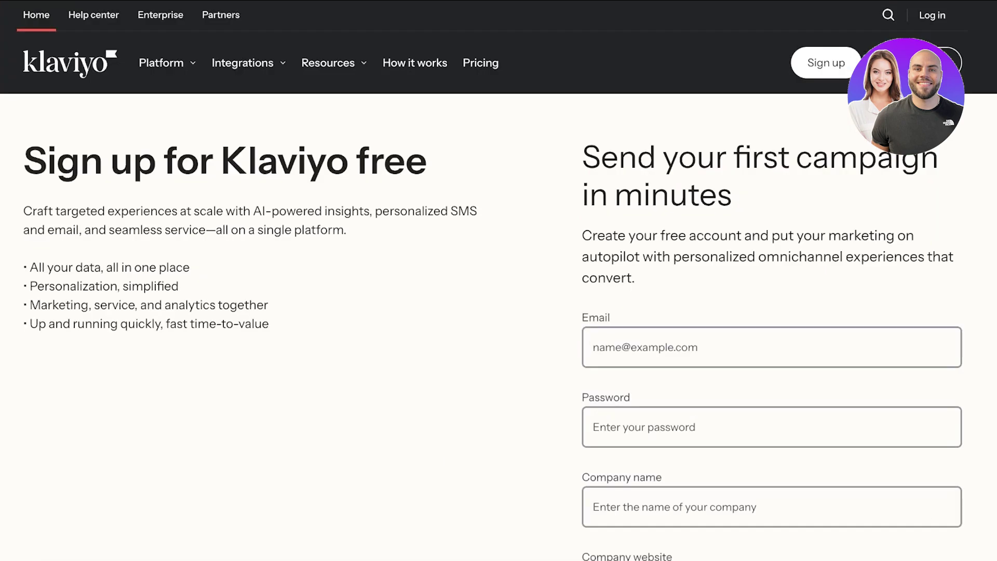
Step: Begin filling in the sign-up form's email field and review the form
left_click(675, 347)
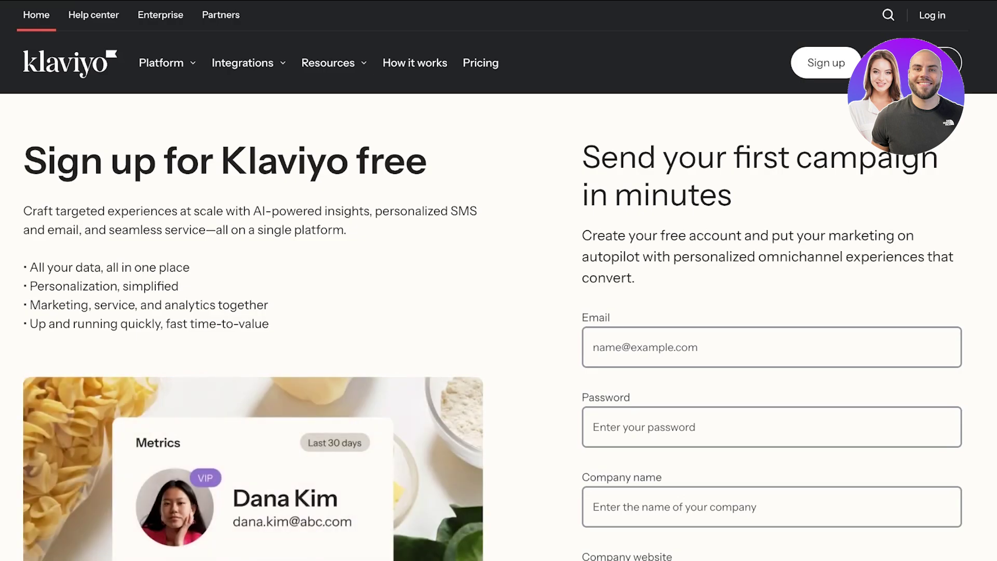
scroll(498, 311, "down", 10)
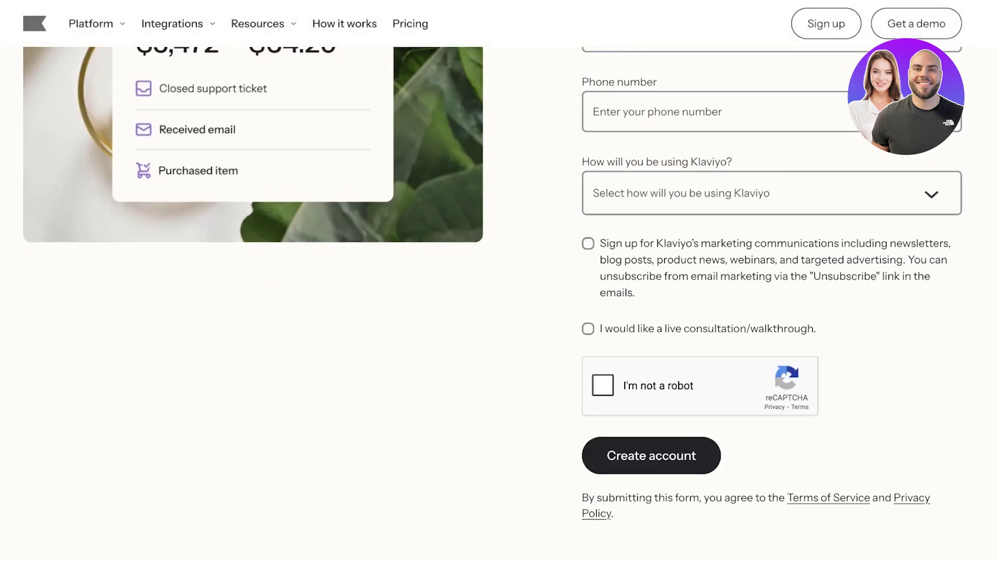
scroll(499, 280, "up", 1)
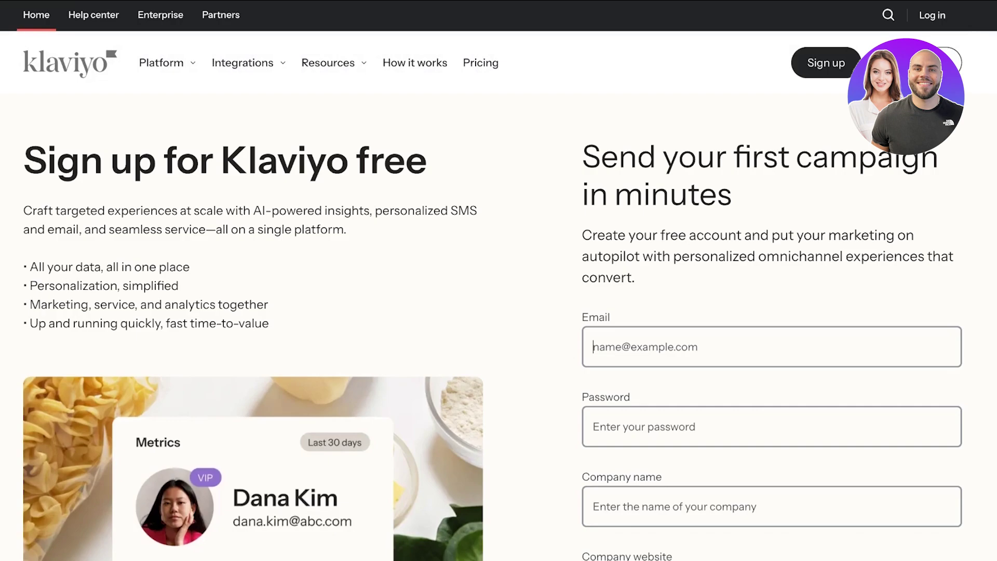
scroll(498, 311, "down", 1)
scroll(498, 312, "up", 1)
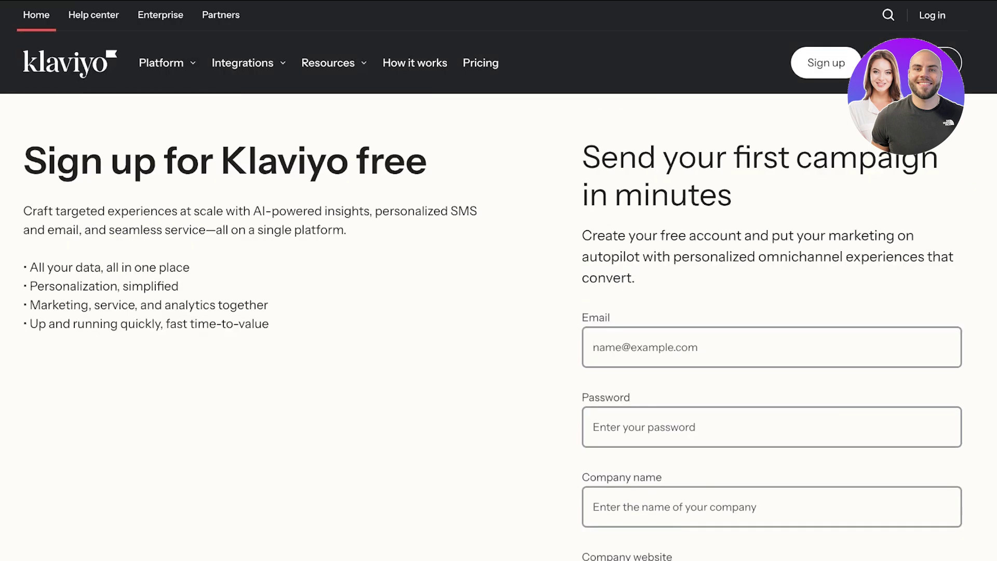
scroll(498, 312, "down", 1)
scroll(498, 311, "up", 1)
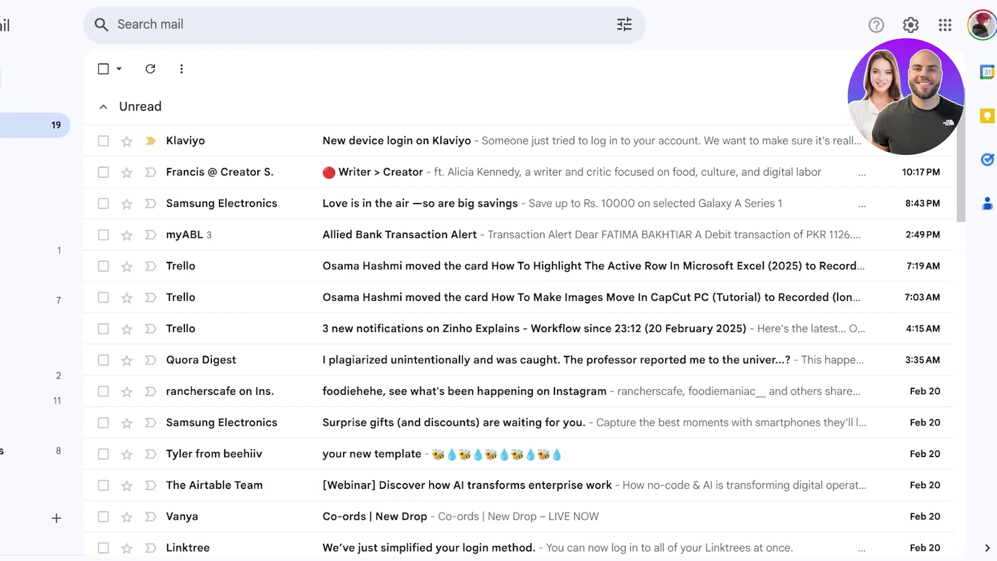
Step: Copy the verification code from the Klaviyo login email into the login form
left_click(467, 141)
scroll(540, 322, "down", 5)
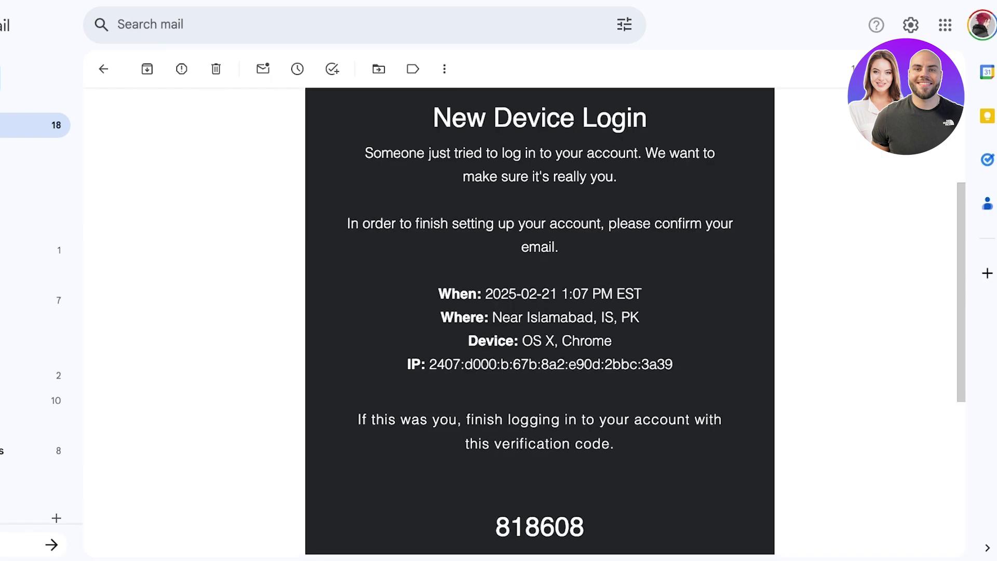
scroll(540, 322, "down", 1)
double_click(539, 497)
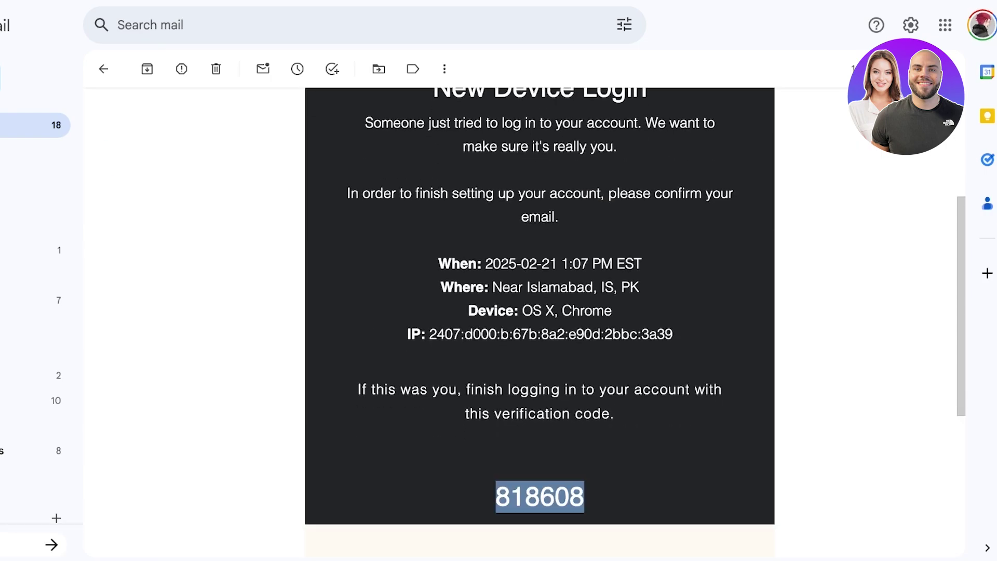
key("super+c")
key("ctrl+Tab")
key("super+v")
Step: Remember this device, log in, and open Settings from the account-name menu
left_click(350, 345)
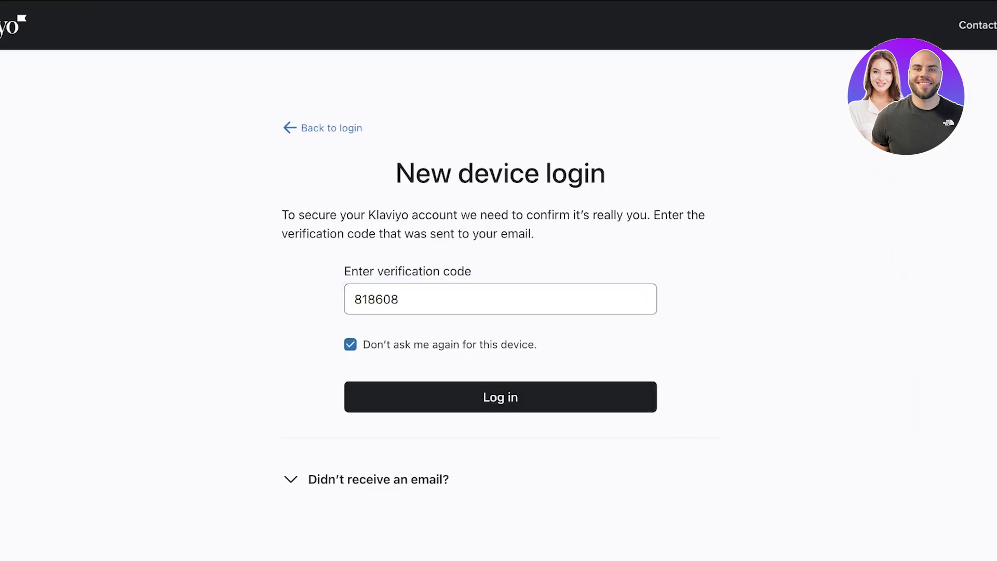
key("Return")
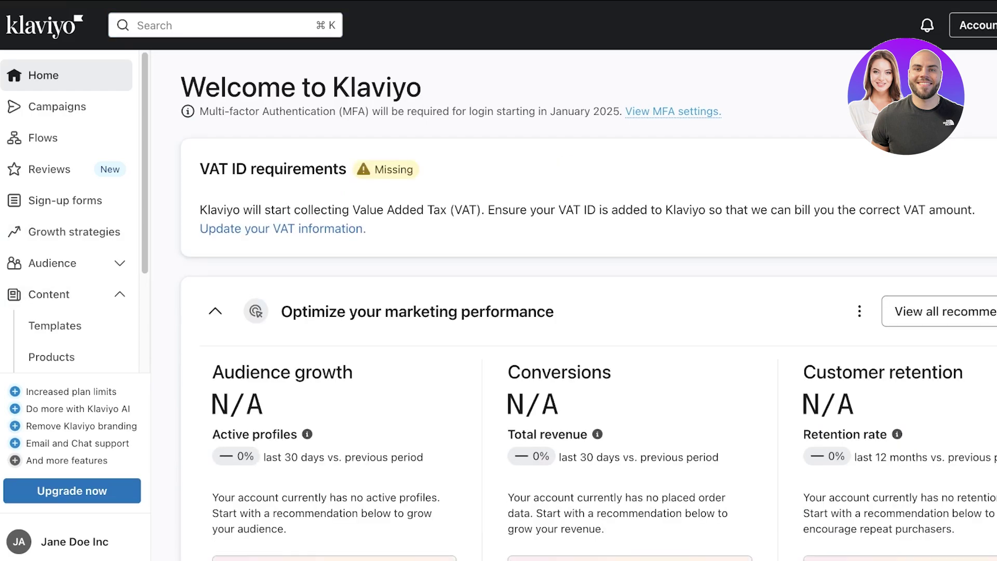
left_click(57, 542)
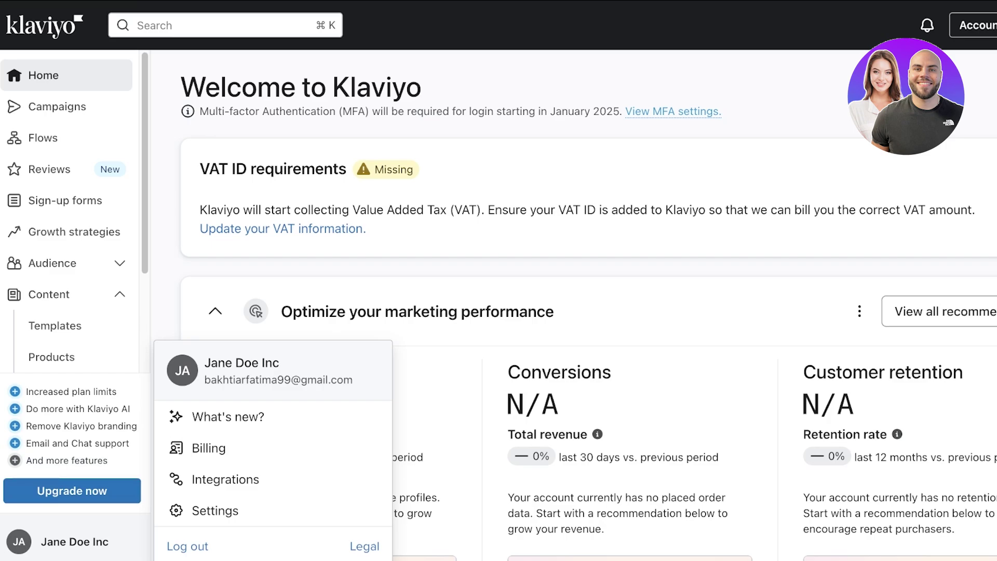
left_click_drag(205, 363, 279, 363)
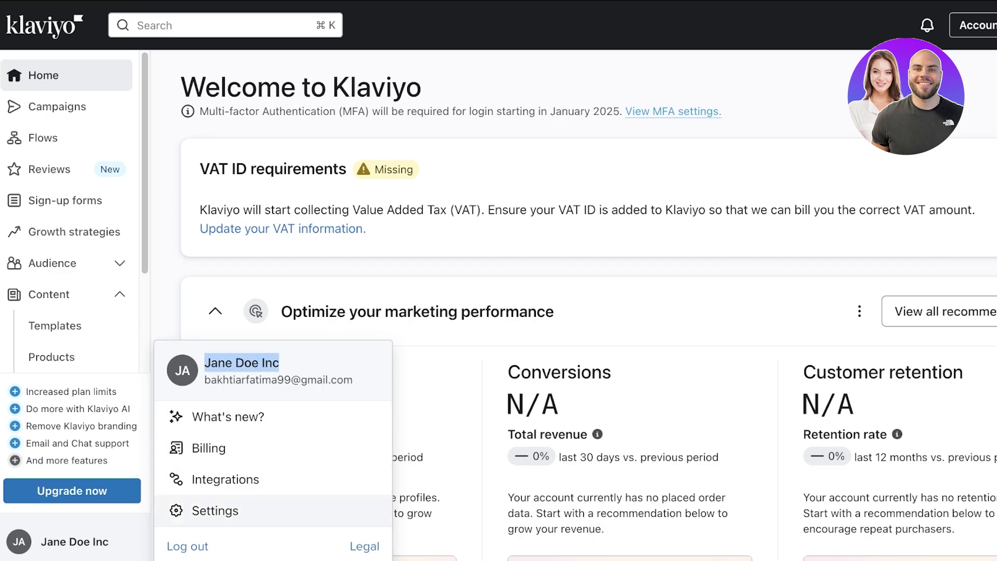
left_click(215, 510)
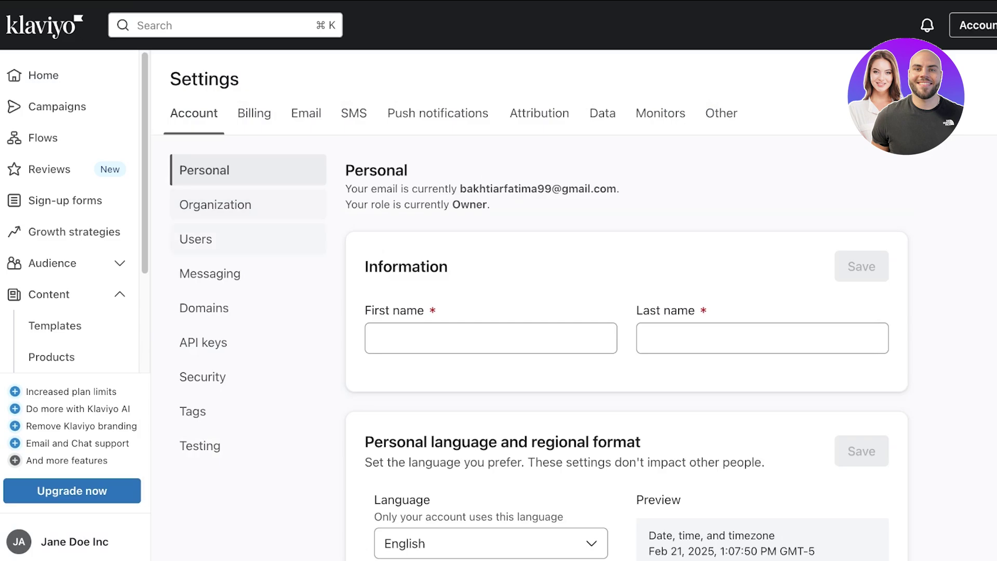
Step: Enter the user's first and last name in Account > Personal and save
left_click(490, 338)
scroll(623, 354, "down", 2)
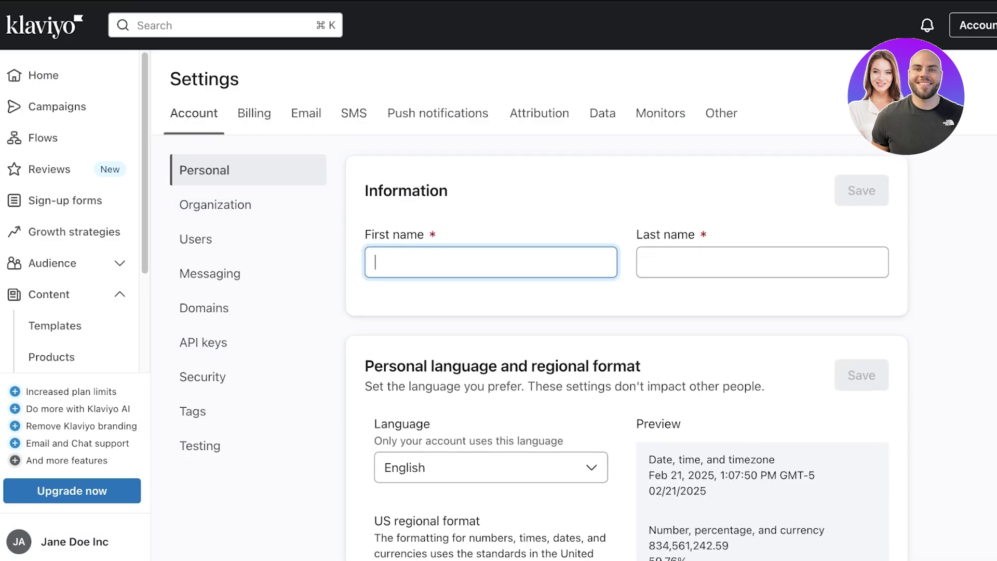
type("A")
key("BackSpace")
left_click(762, 262)
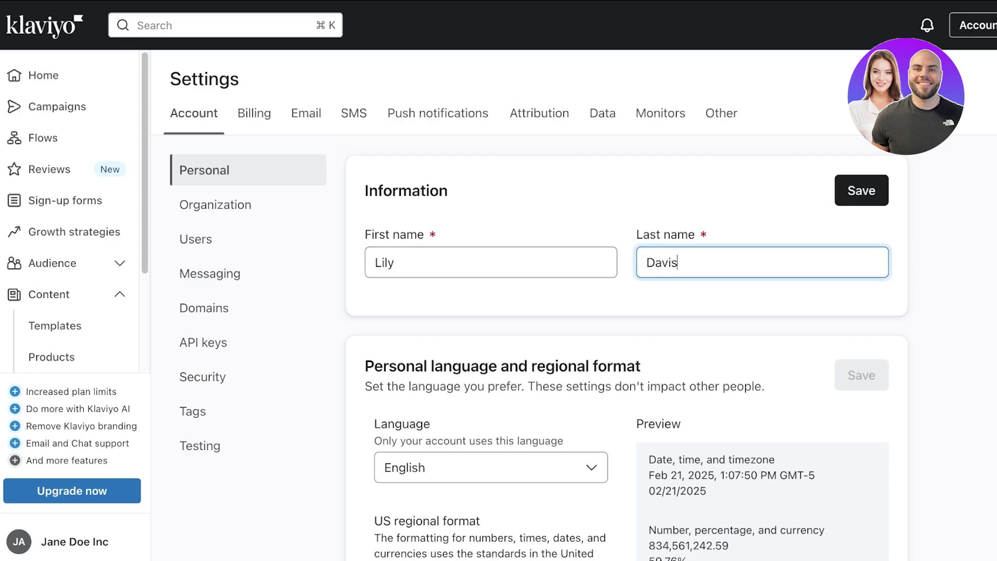
key("Return")
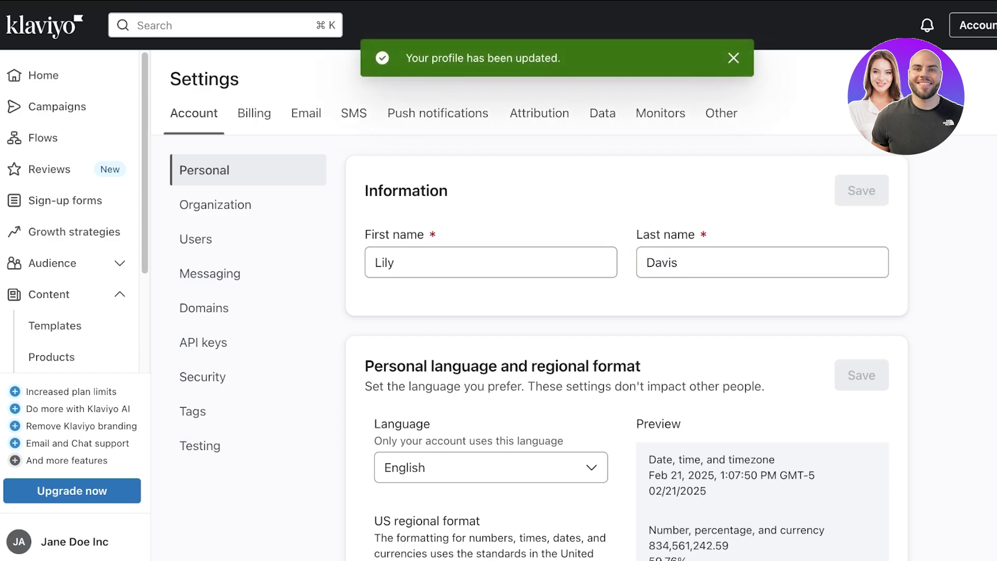
scroll(626, 348, "down", 10)
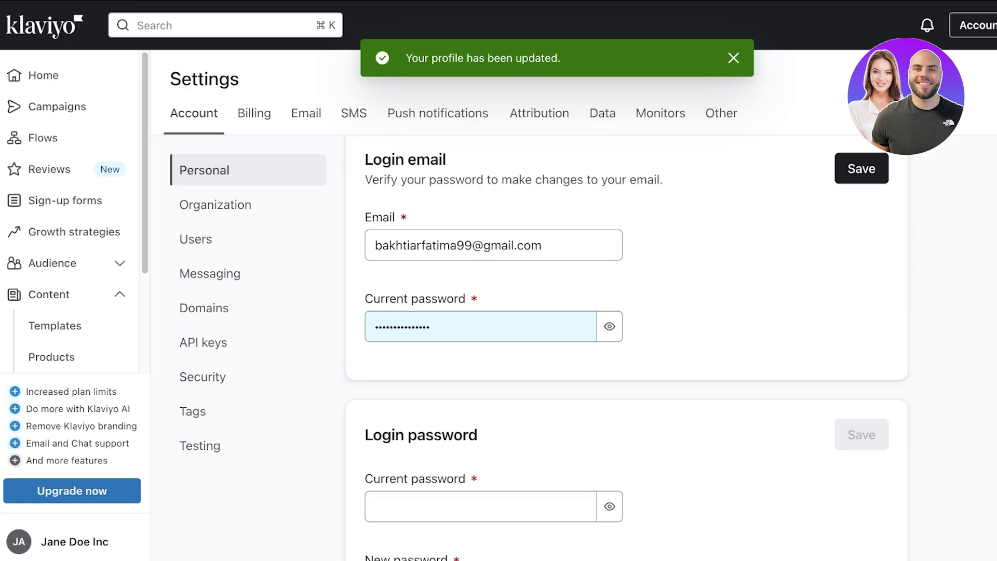
scroll(627, 348, "down", 8)
scroll(626, 347, "up", 10)
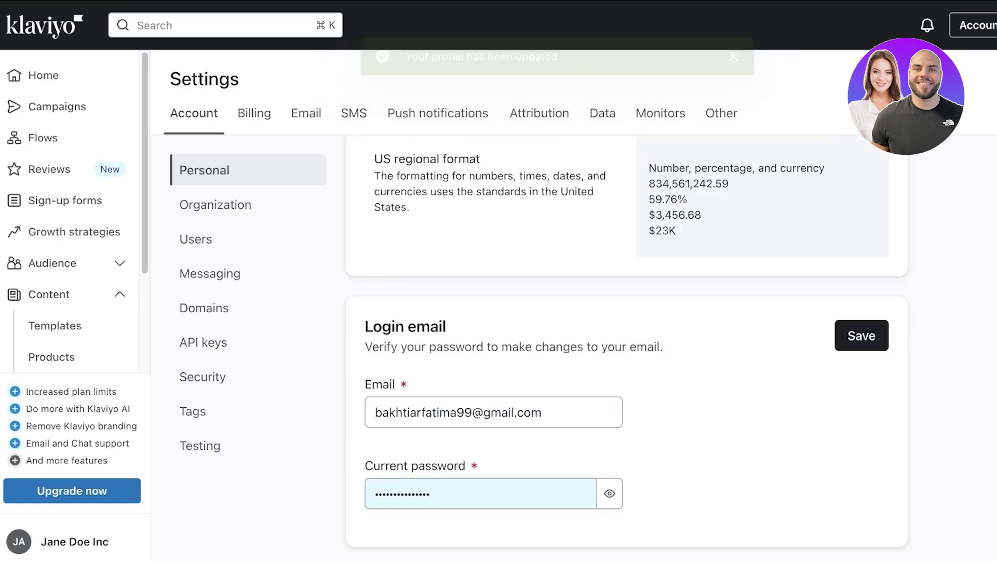
Step: In Organization, set the default sender name to the user's name from Lilys Makeup
left_click(215, 204)
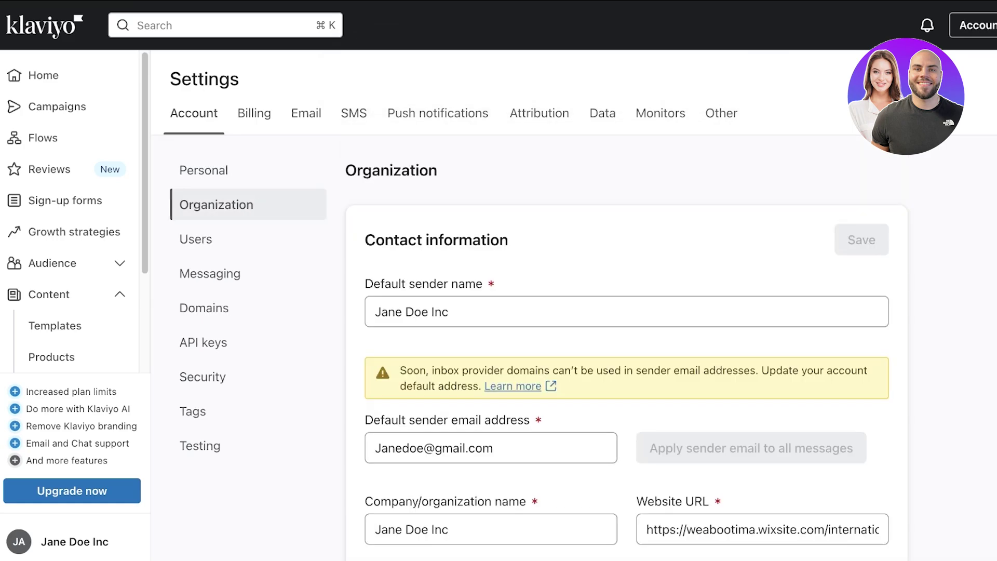
triple_click(439, 312)
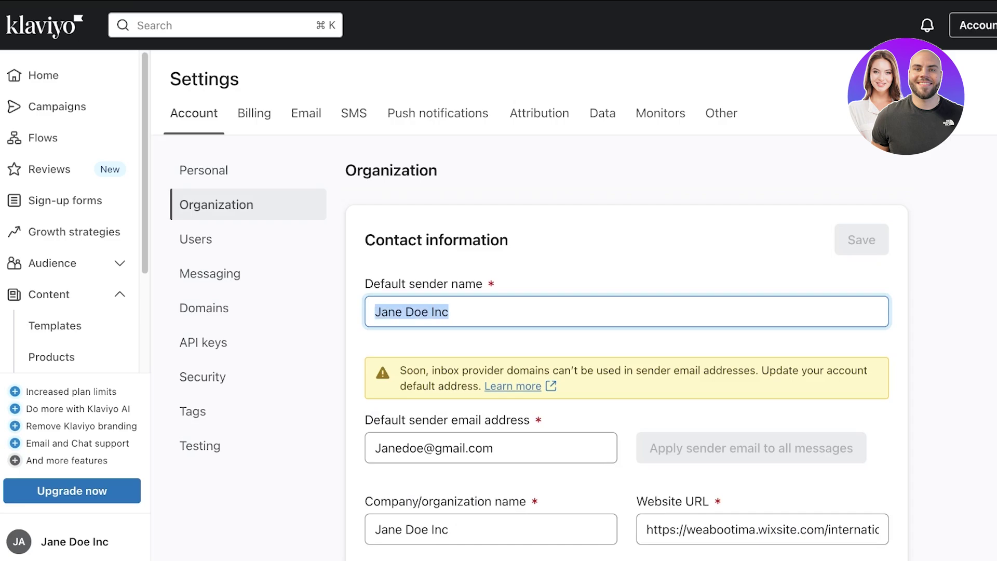
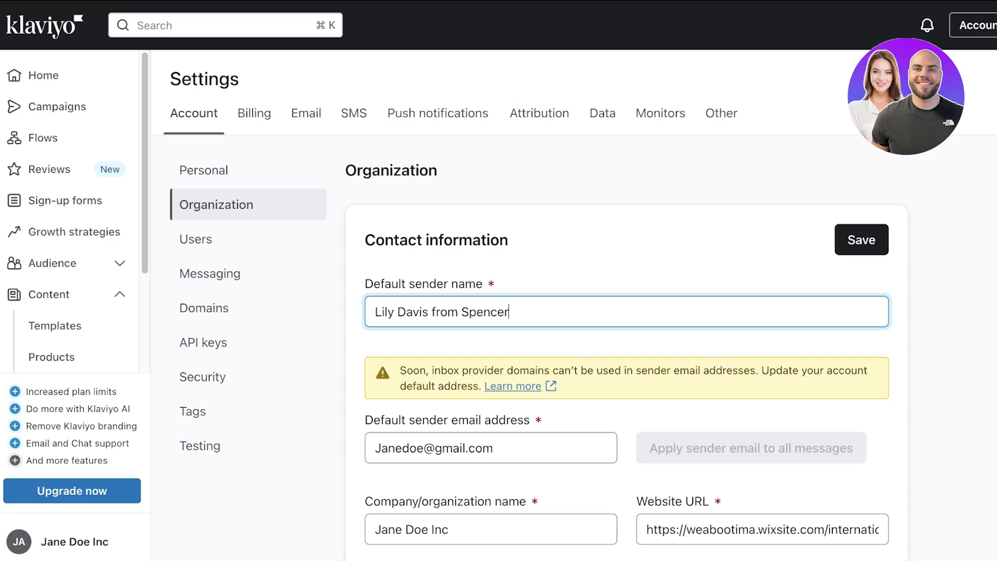
key("super+a")
key("Right")
key("alt+shift+Left")
type("Lilys Makeup")
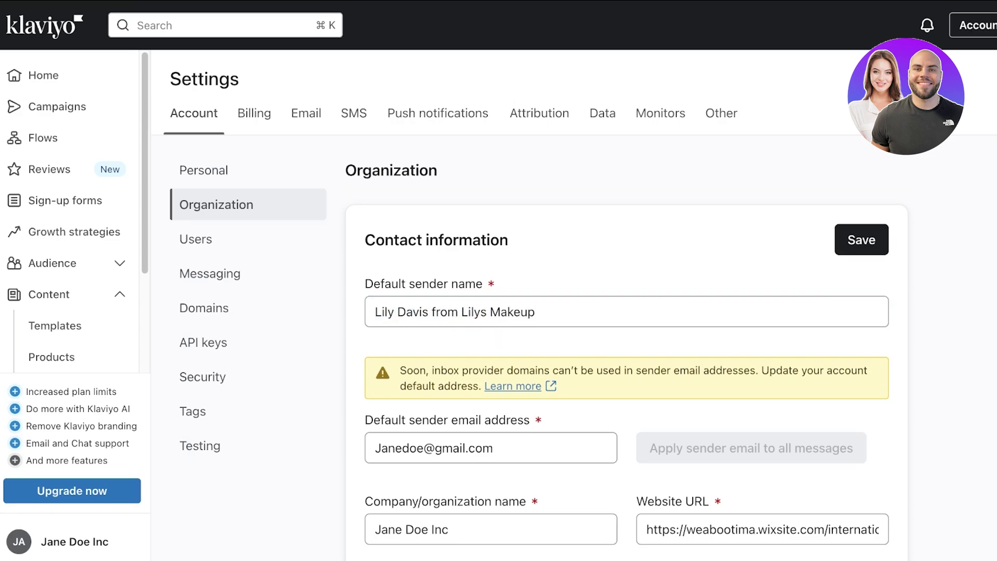
Step: Choose the suggested saved address as the default sender email
scroll(626, 362, "down", 1)
left_click(452, 407)
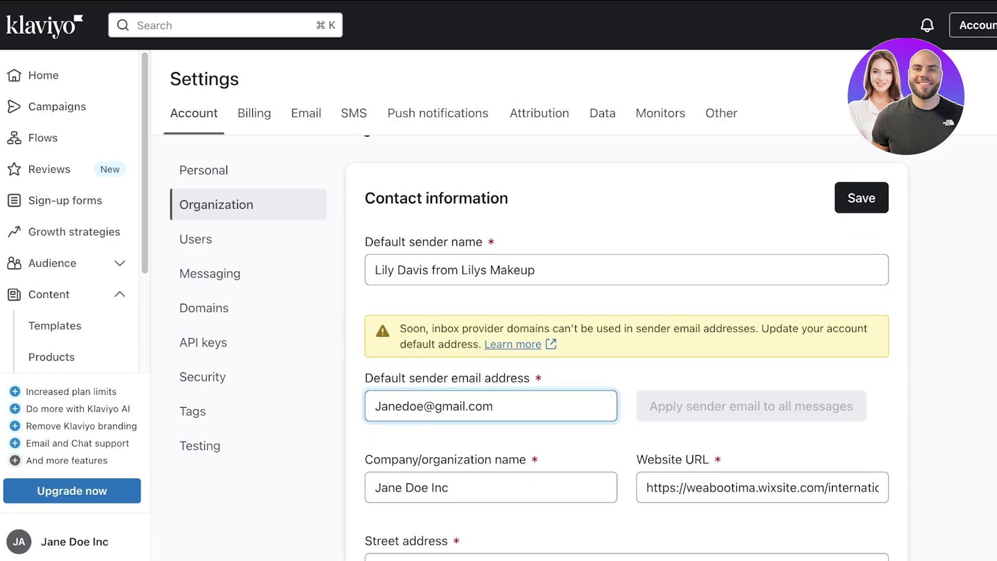
scroll(625, 351, "down", 1)
key("Down")
key("Down")
key("Return")
scroll(625, 351, "down", 2)
Step: Change the company name to Lilys Makeup, save, and go to Users
left_click_drag(375, 428, 449, 428)
scroll(449, 428, "up", 3)
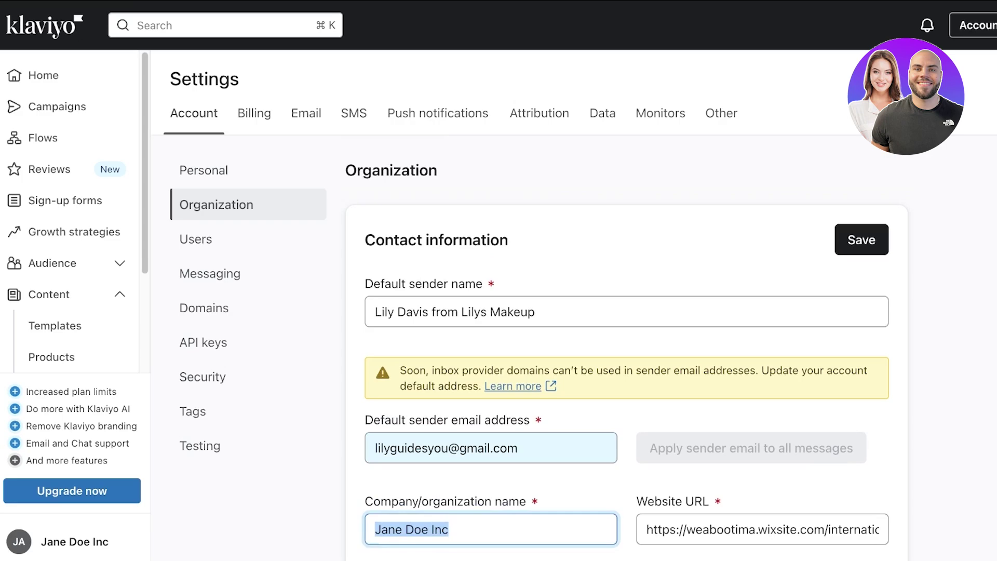
type("A")
key("BackSpace")
type("Lily")
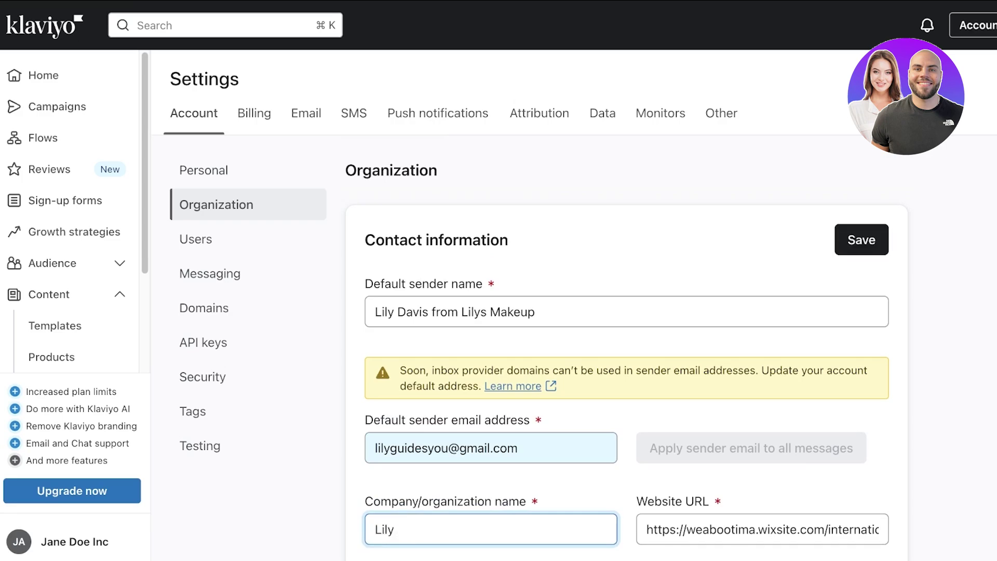
key("BackSpace")
type("s Makeup")
key("Return")
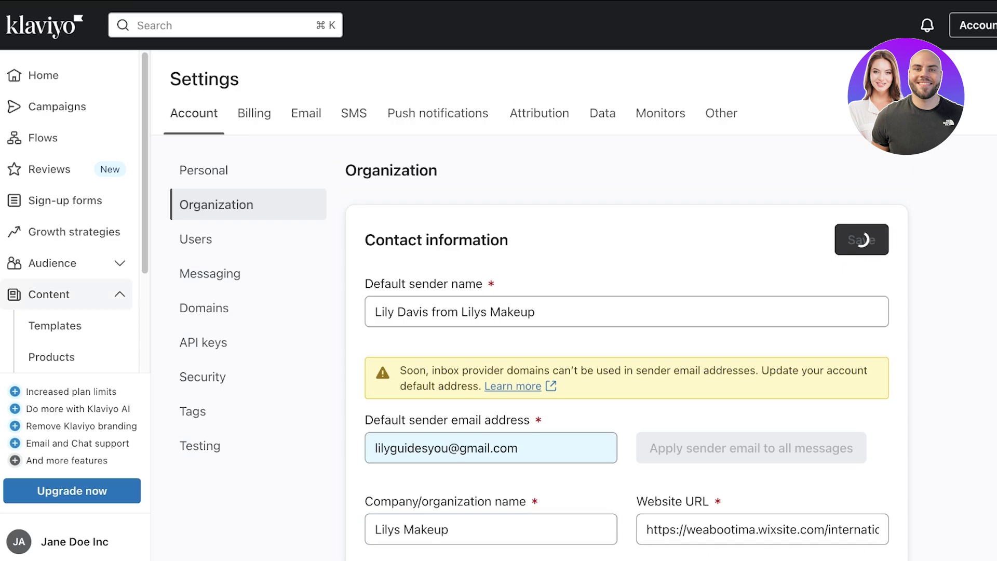
left_click(196, 239)
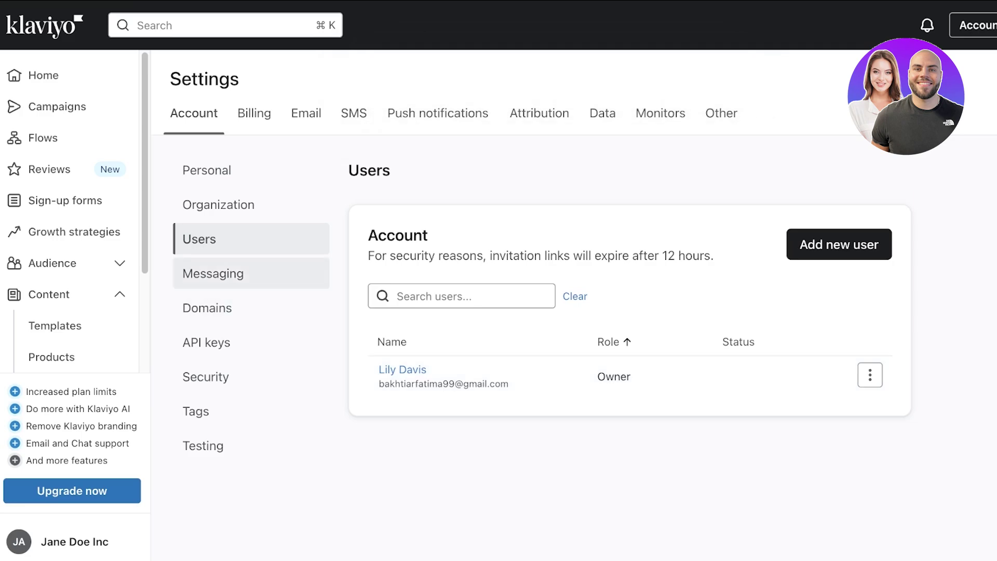
Step: Look through the Messaging and Domains settings, then go back to Home
left_click(213, 273)
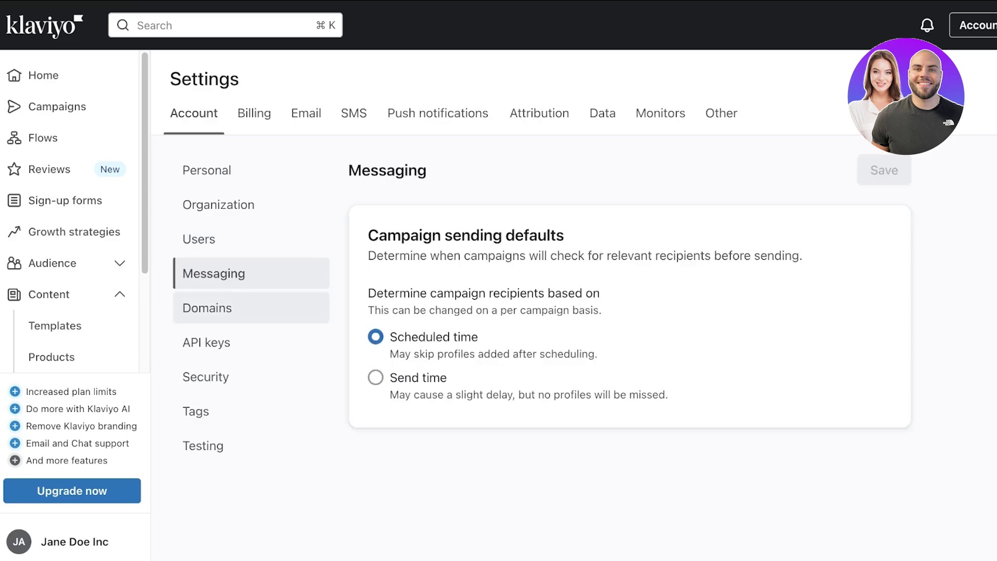
left_click(207, 308)
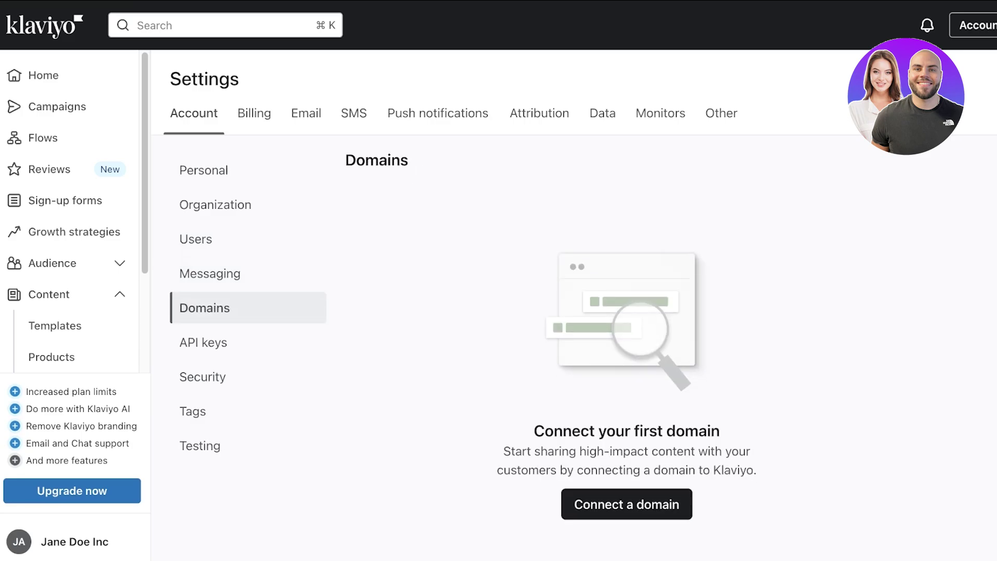
left_click(43, 75)
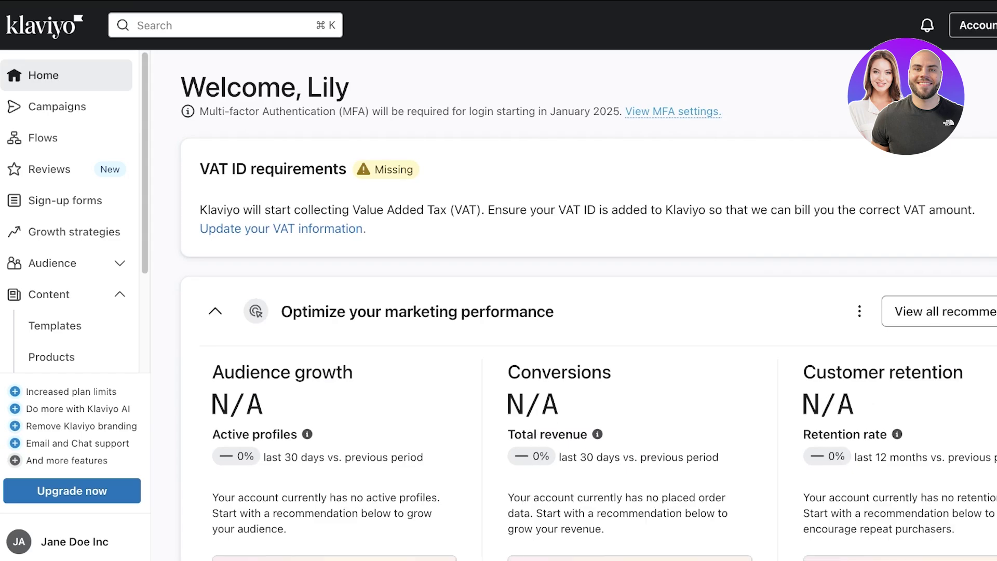
Step: From Campaigns, expand Audience and open Lists & segments
left_click(57, 106)
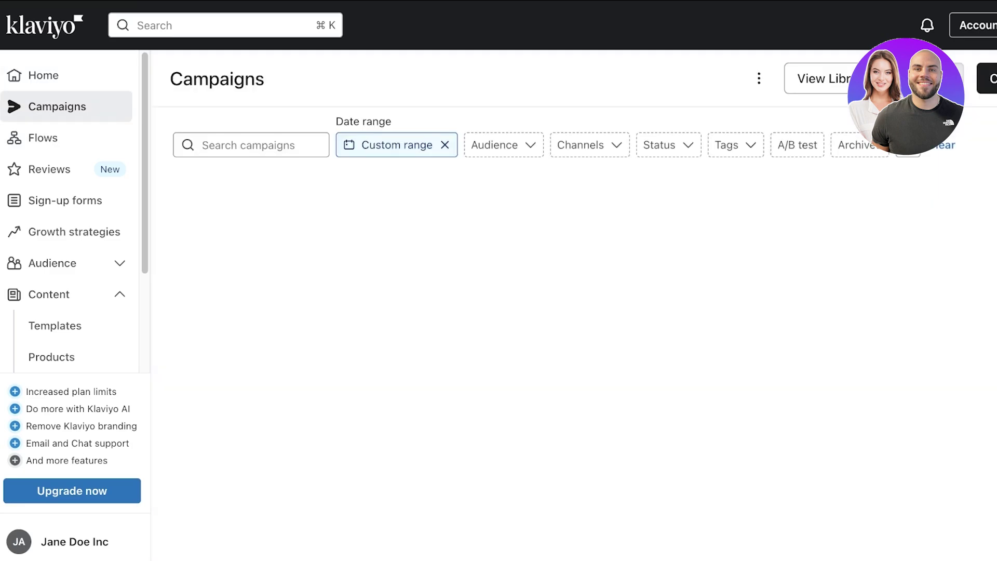
left_click(52, 262)
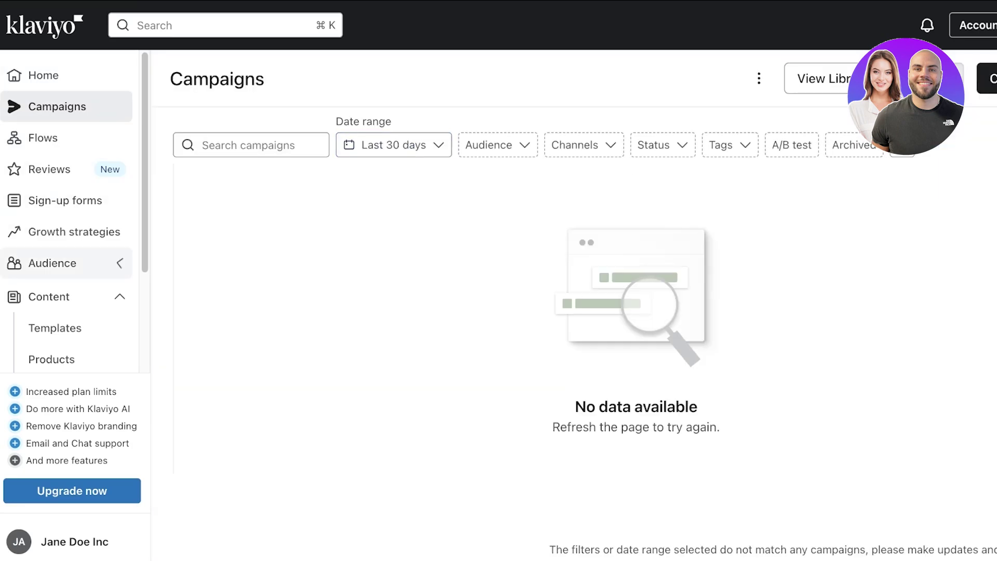
scroll(67, 265, "down", 3)
scroll(67, 275, "up", 1)
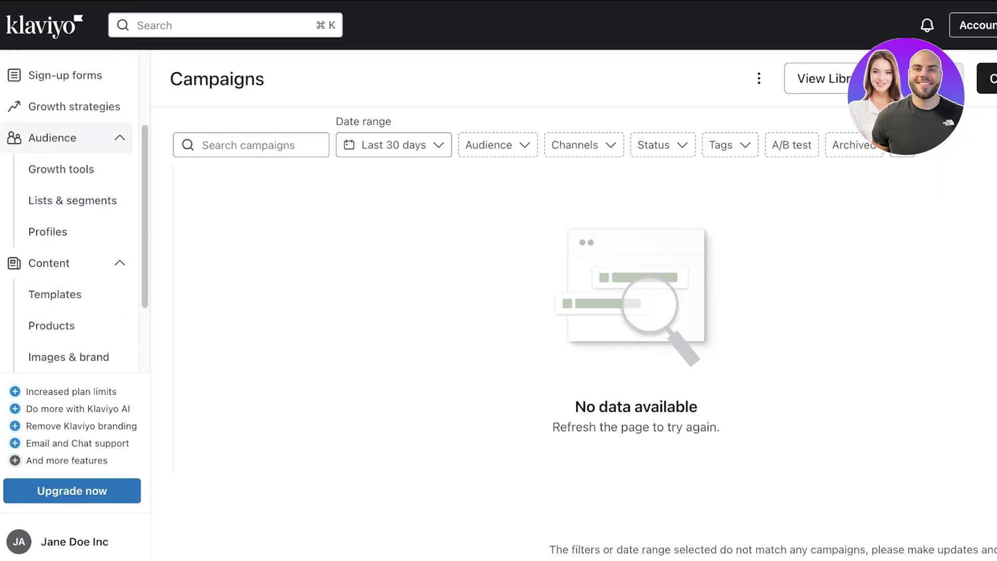
left_click(73, 201)
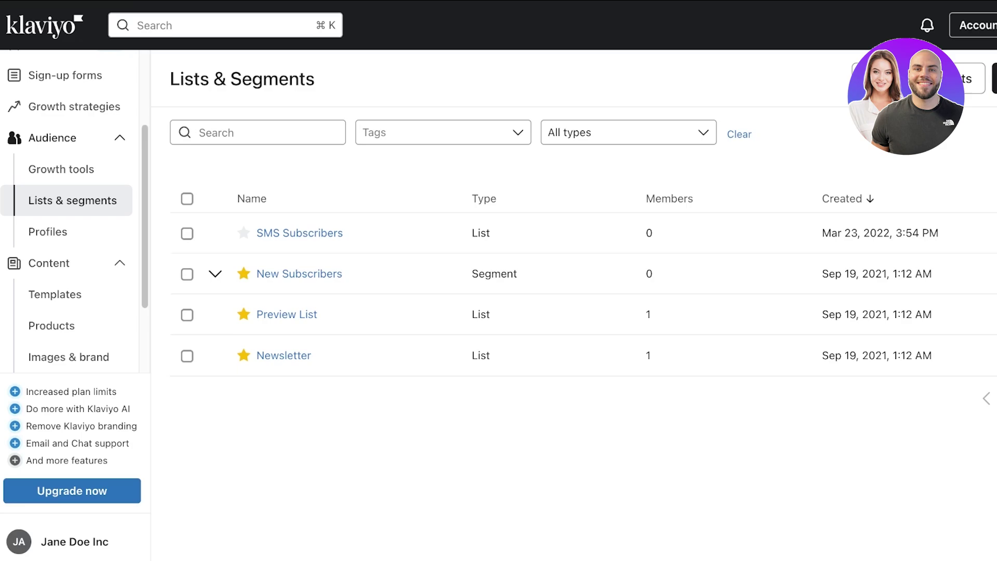
Step: Open Profiles and check the suppression list and subscriber growth views
left_click(47, 232)
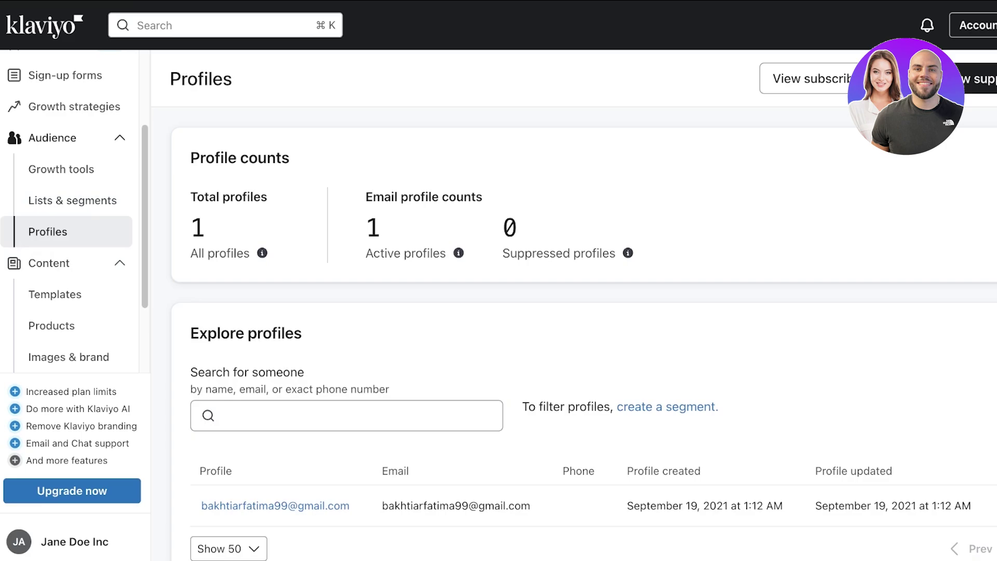
scroll(581, 338, "down", 1)
scroll(583, 335, "up", 1)
left_click(979, 78)
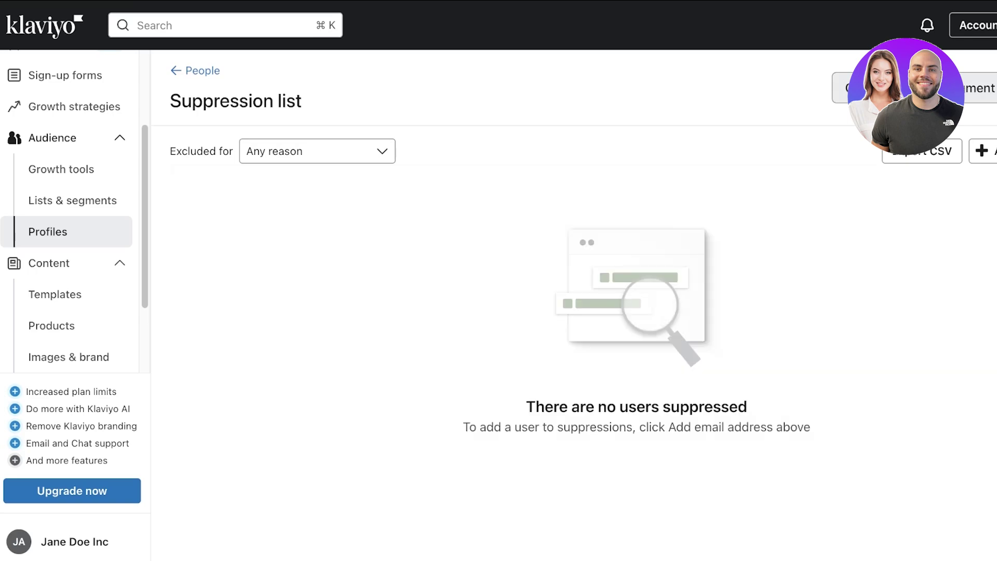
left_click(203, 71)
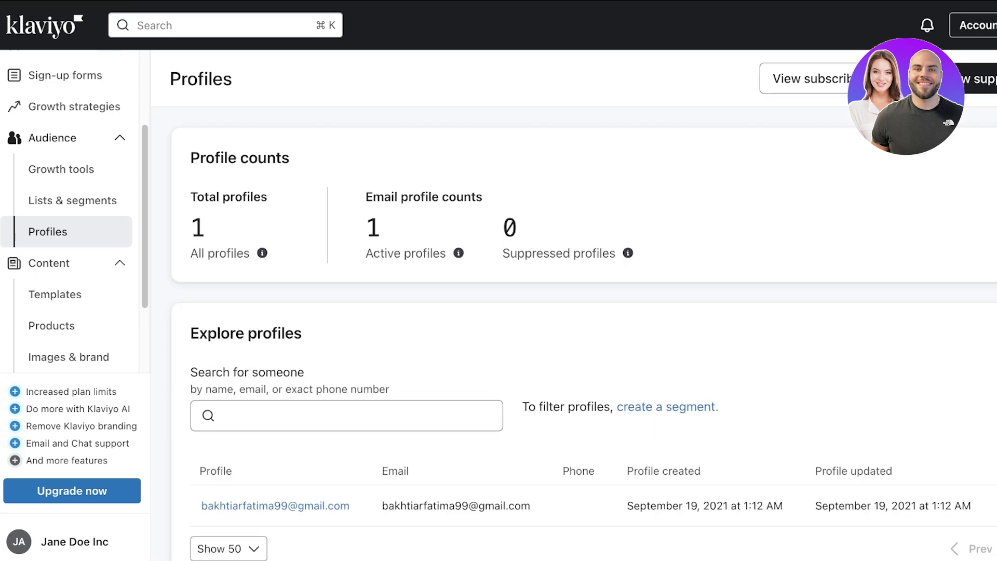
scroll(583, 332, "down", 1)
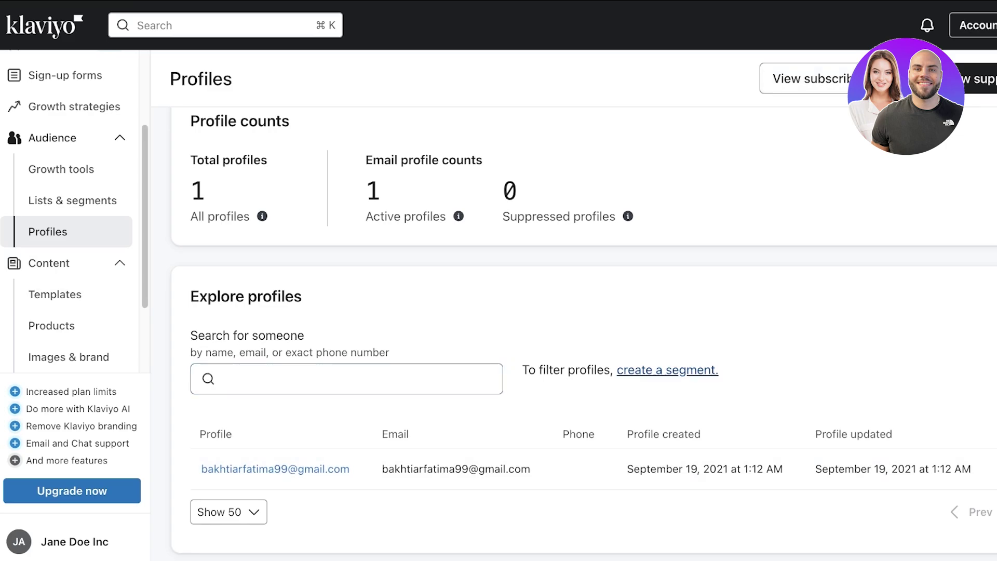
scroll(667, 370, "up", 1)
left_click(805, 79)
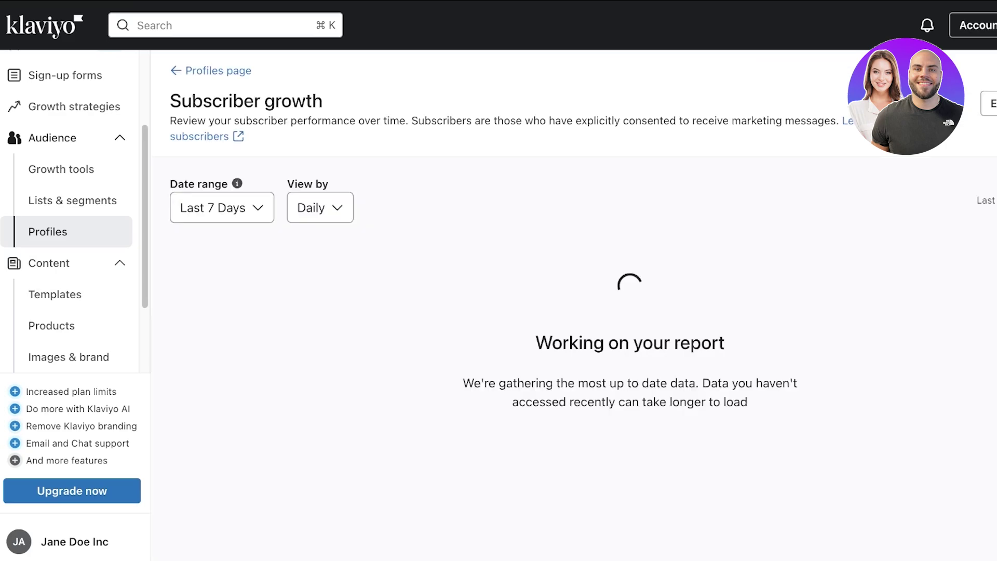
Step: Browse Growth tools and Lists & segments, starting then cancelling a new list
left_click(62, 169)
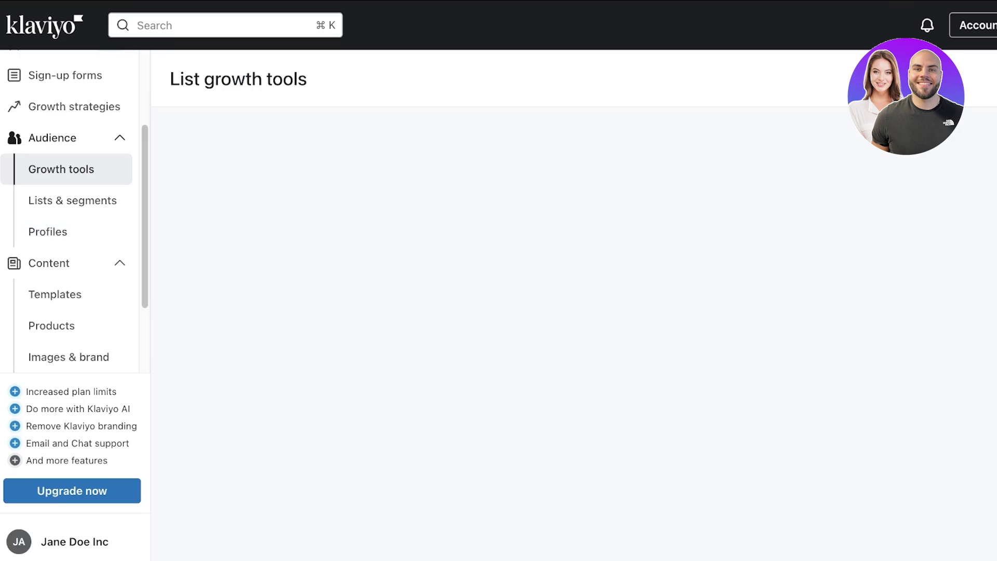
scroll(574, 306, "down", 1)
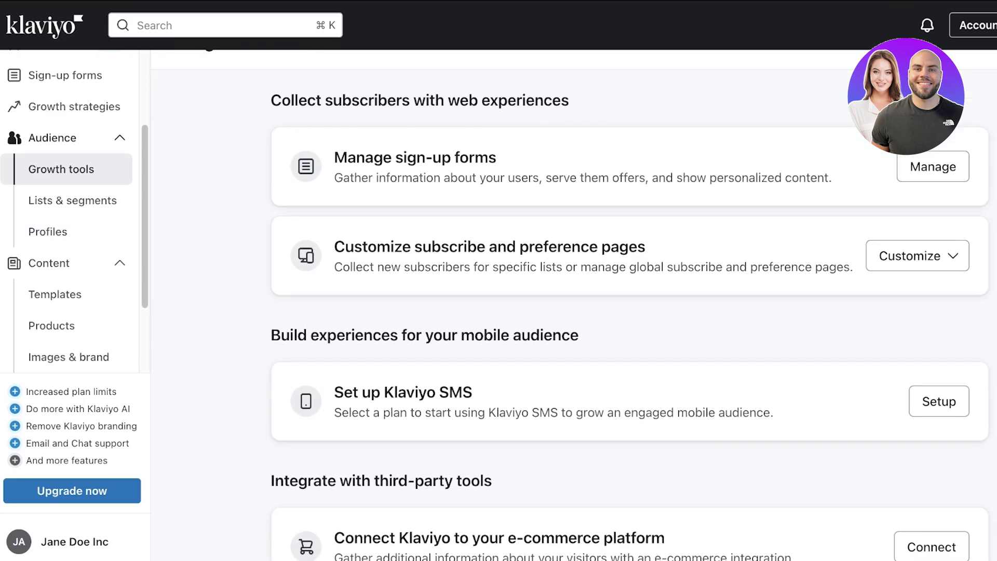
scroll(629, 307, "down", 3)
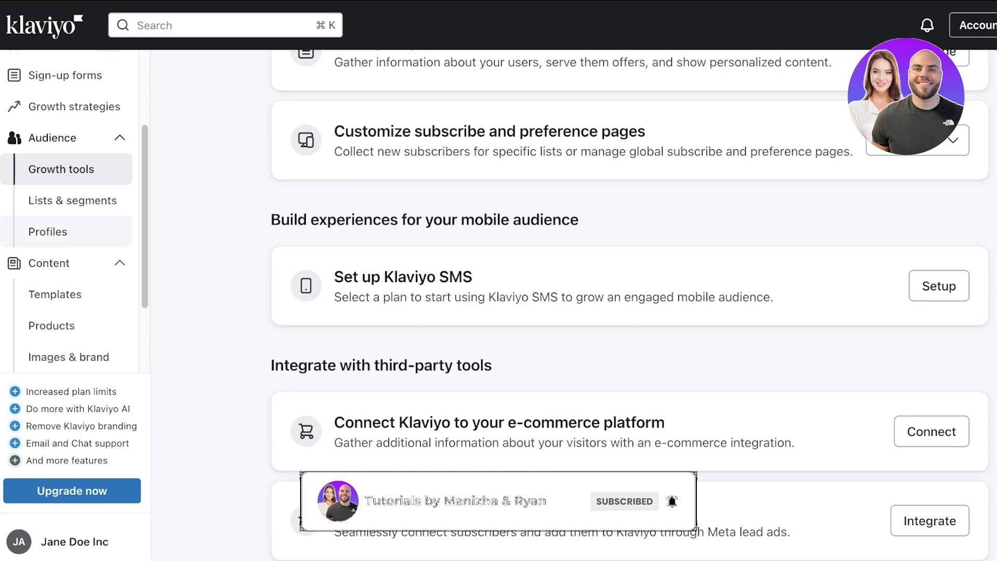
left_click(47, 232)
left_click(73, 200)
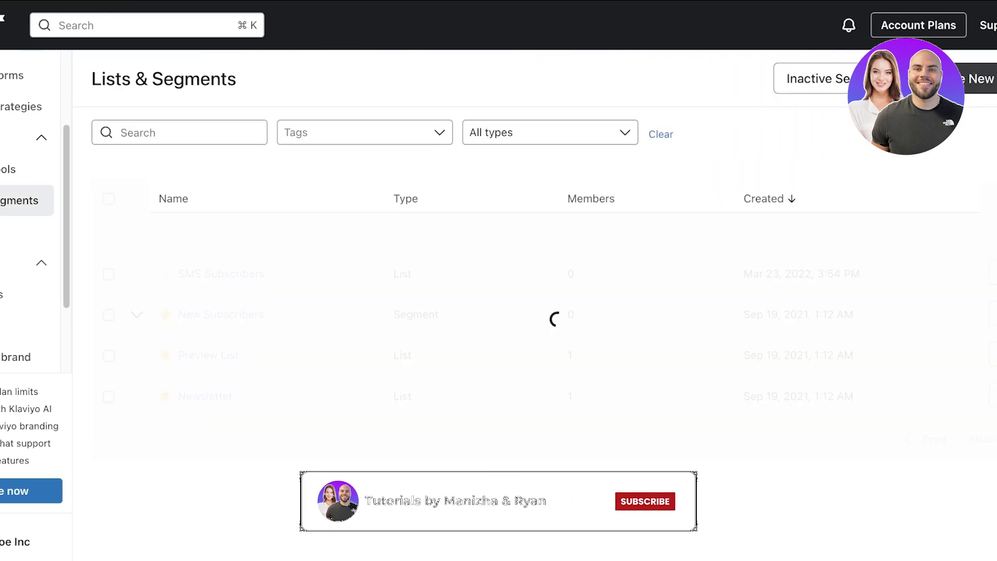
left_click(996, 79)
left_click(882, 119)
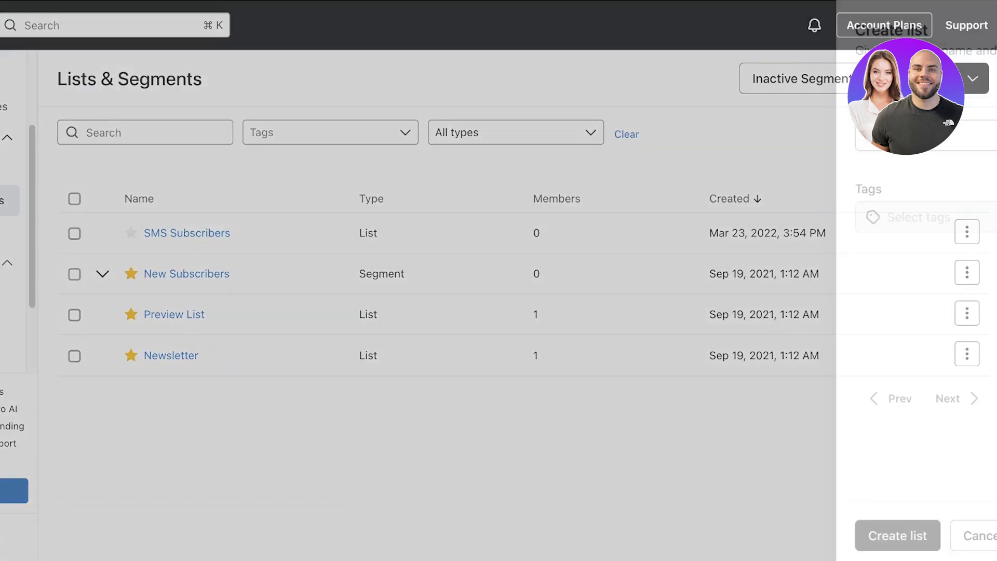
key("Escape")
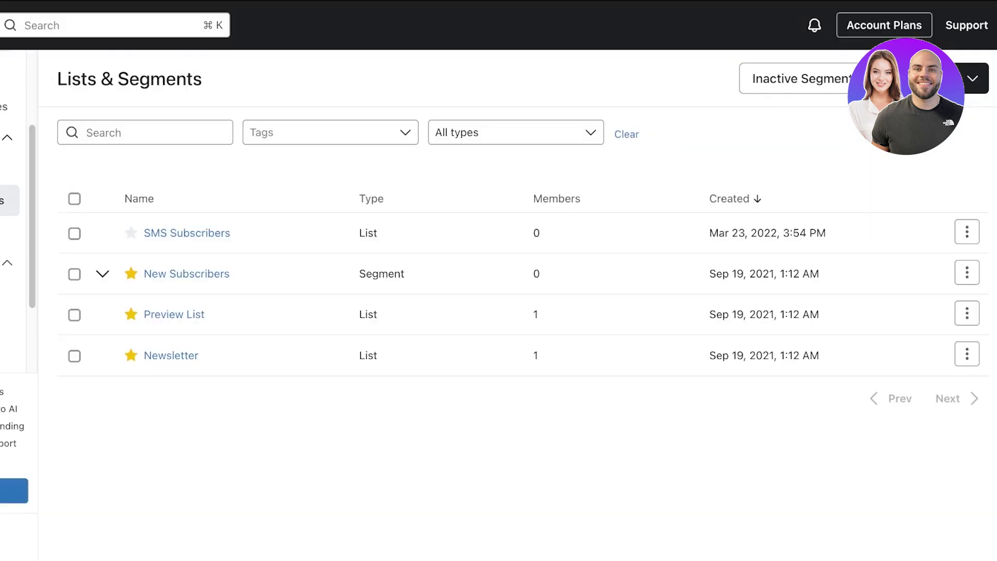
Step: Return to Profiles and move to the profile search
left_click(9, 231)
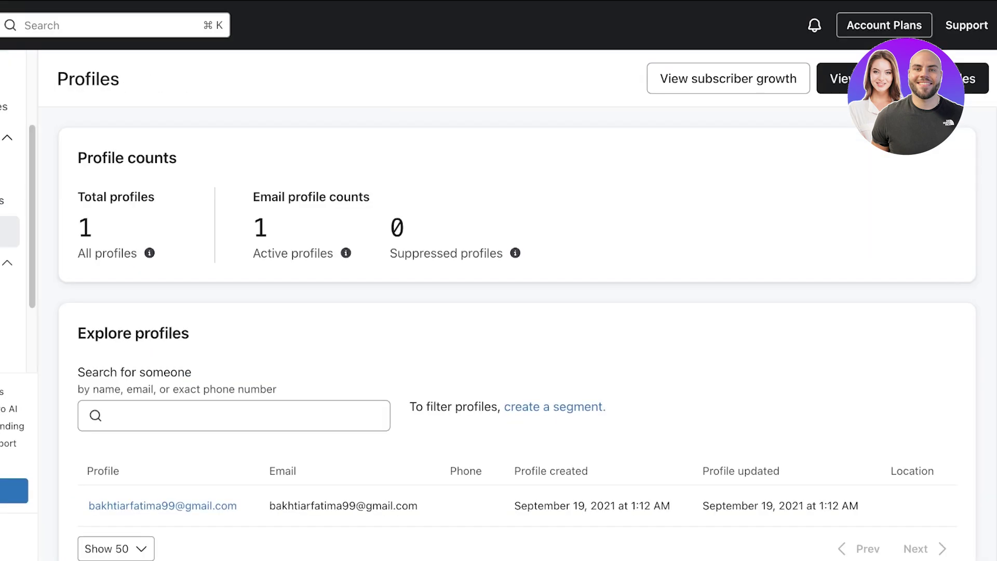
scroll(517, 337, "down", 1)
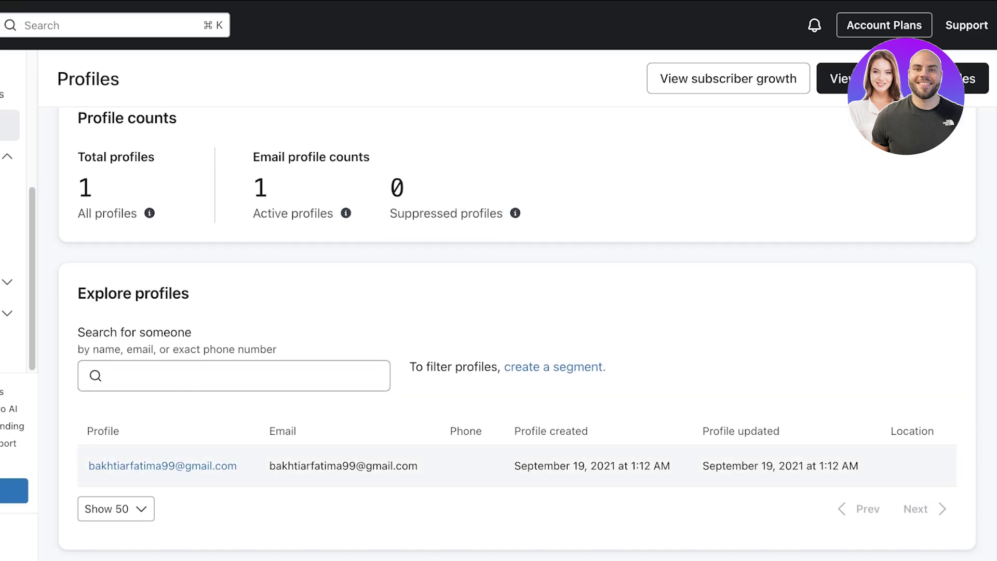
left_click(110, 375)
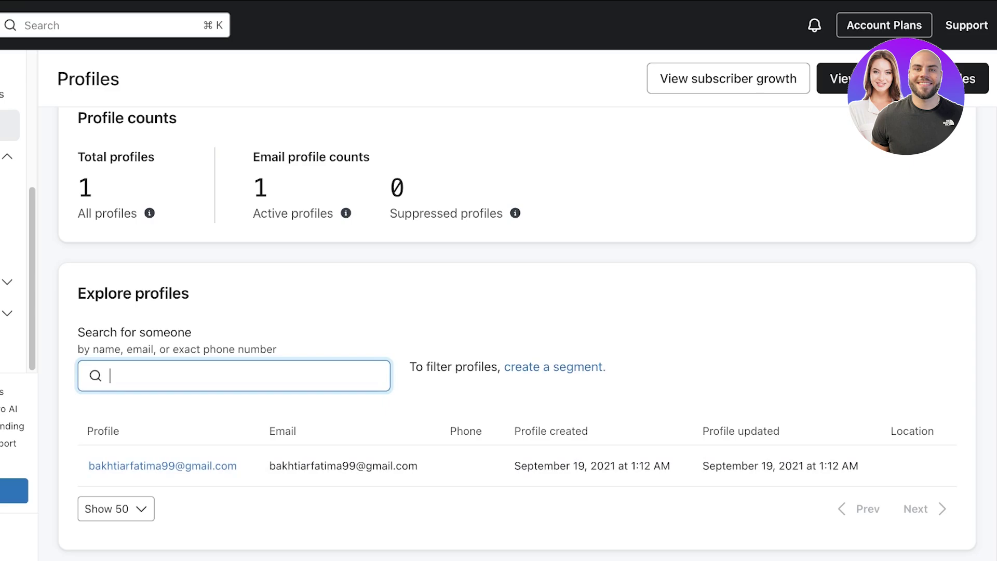
Step: Browse Content's Templates and Images & brand library, ending on the Products page
left_click(8, 157)
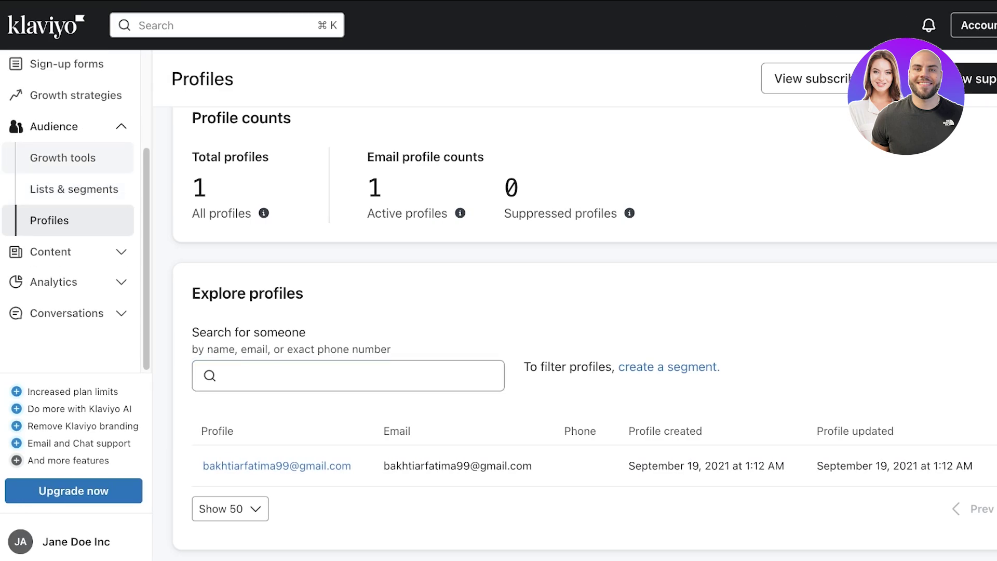
left_click(50, 250)
left_click(56, 192)
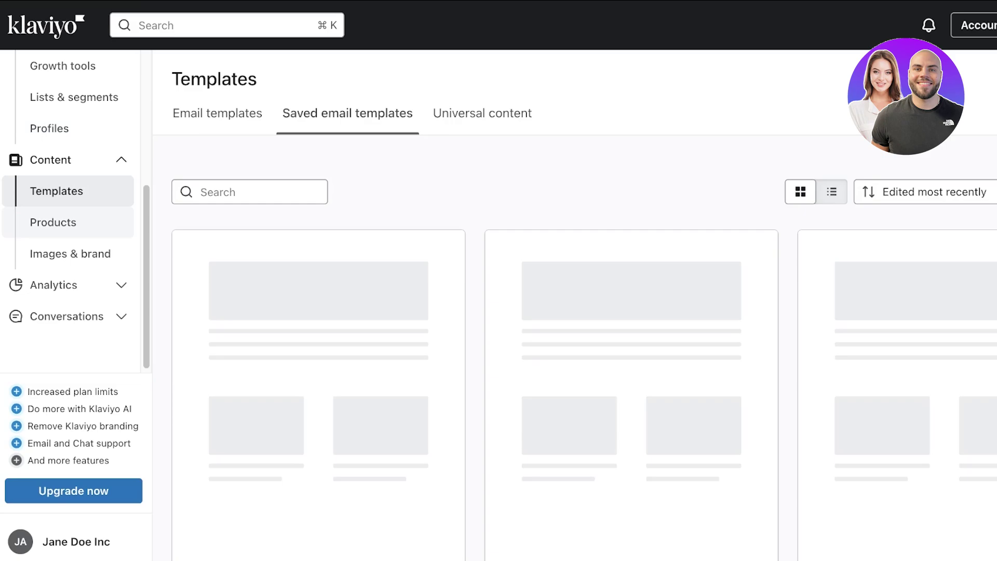
left_click(53, 222)
left_click(70, 253)
scroll(73, 233, "up", 2)
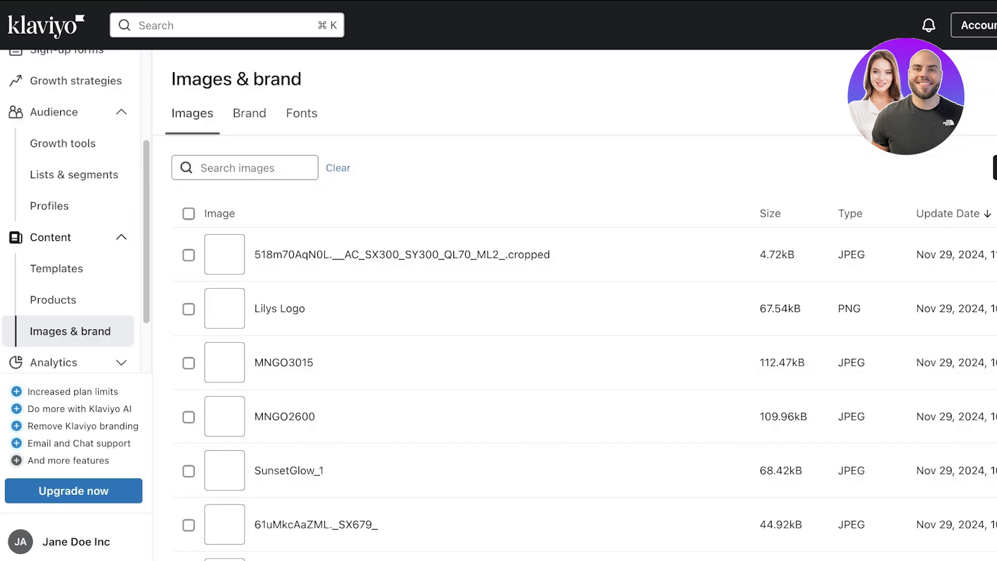
scroll(467, 273, "down", 3)
scroll(468, 316, "up", 2)
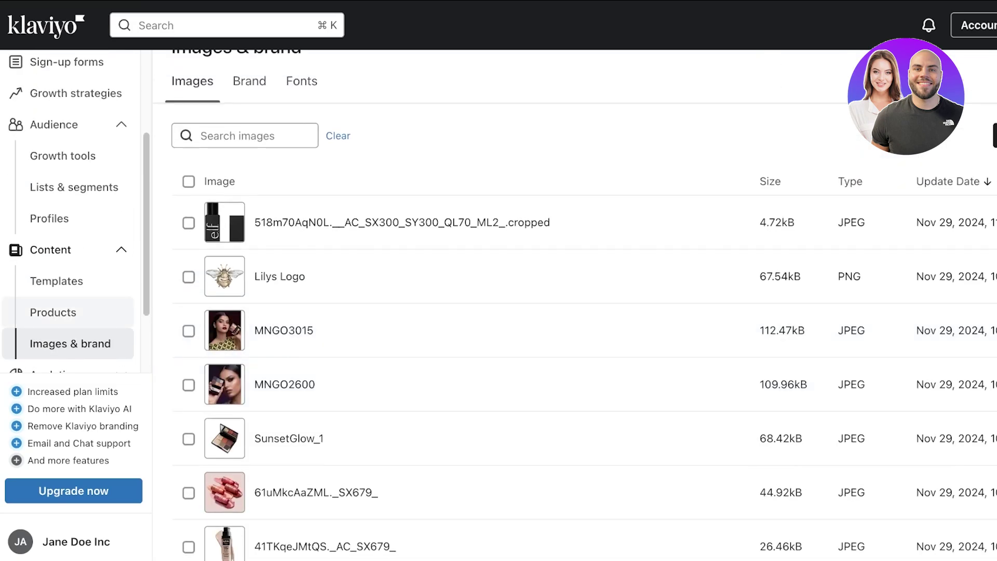
left_click(52, 312)
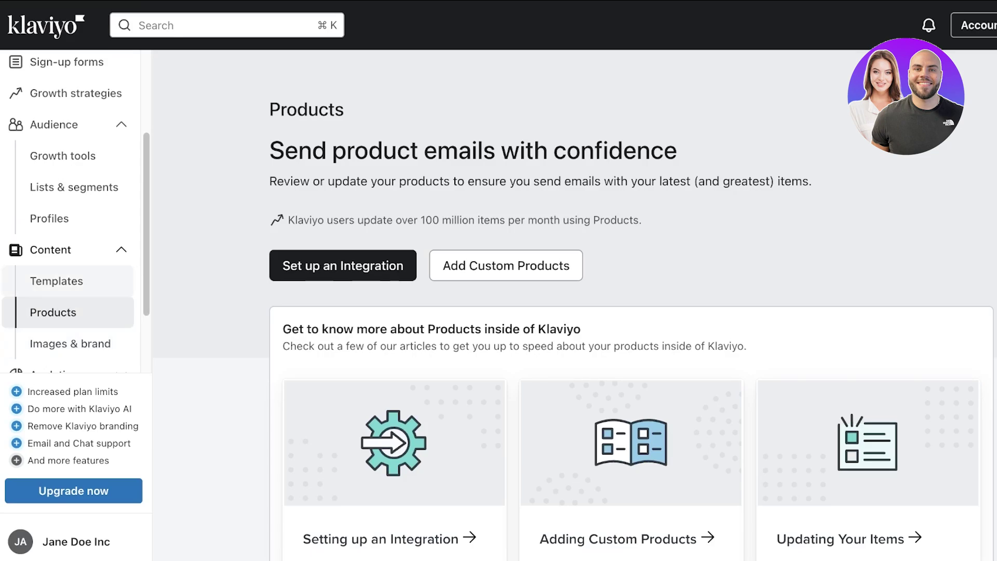
scroll(73, 281, "up", 3)
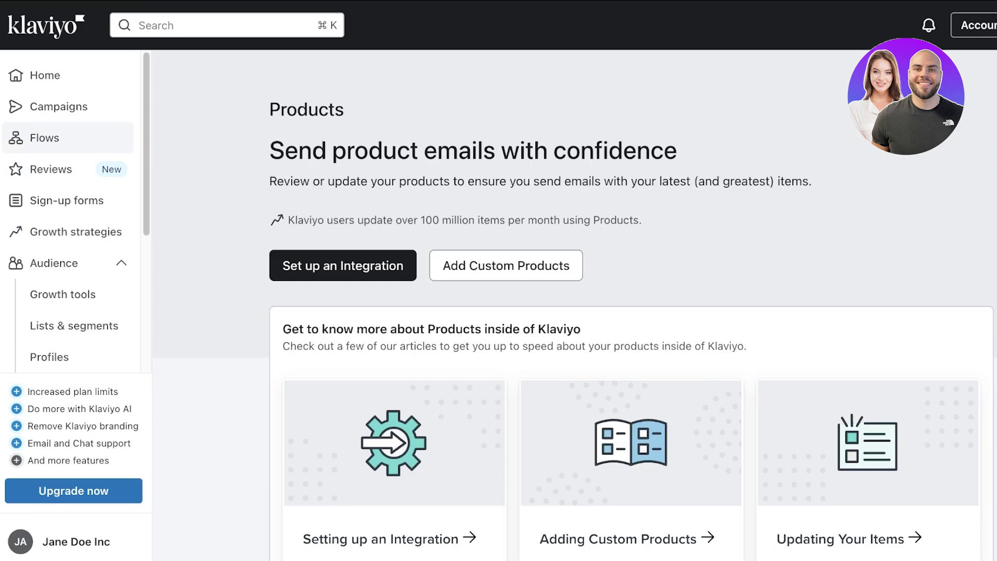
Step: Start a new campaign and name it 'Summer Sale Announcement'
left_click(58, 107)
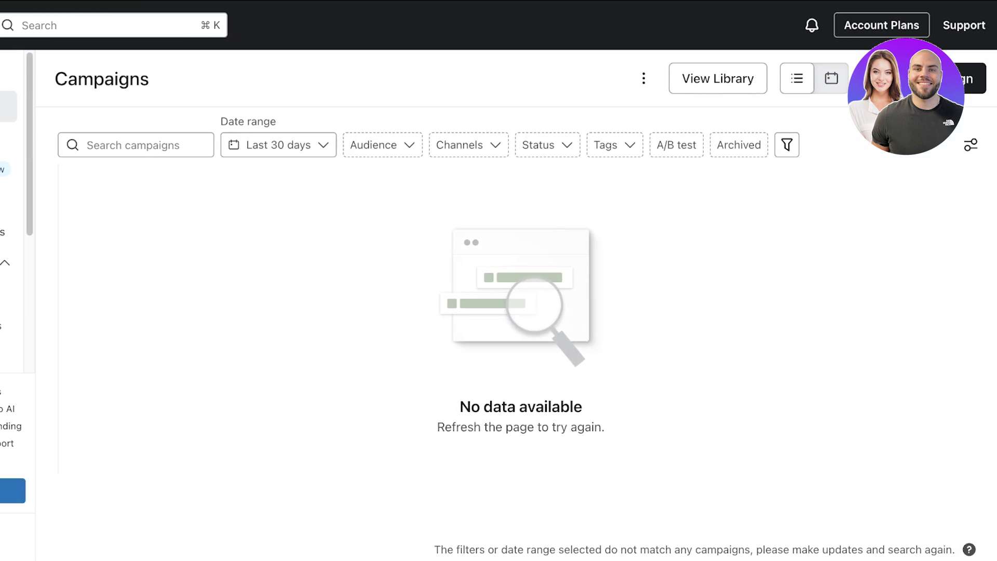
left_click(971, 78)
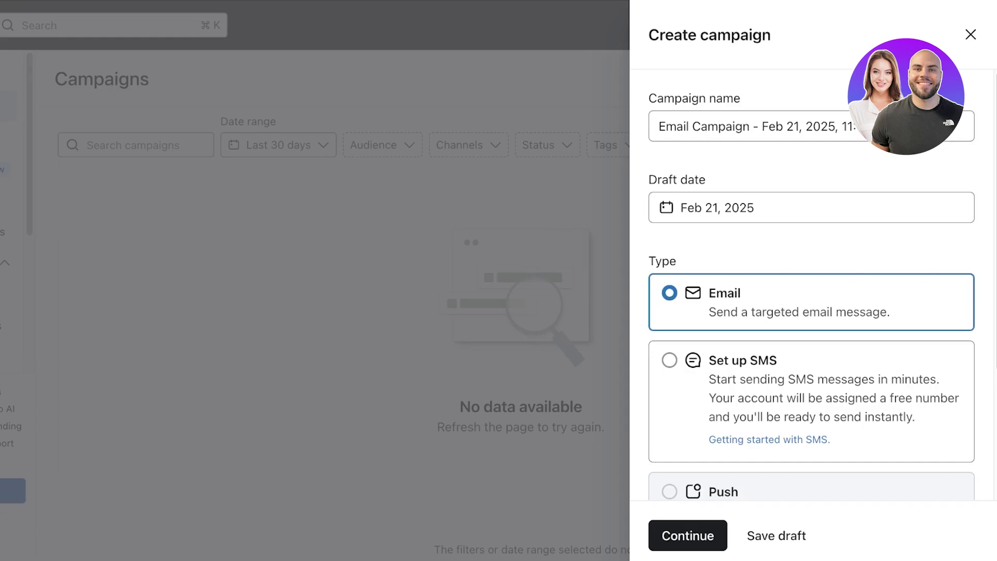
left_click(748, 127)
key("super+a")
type("A")
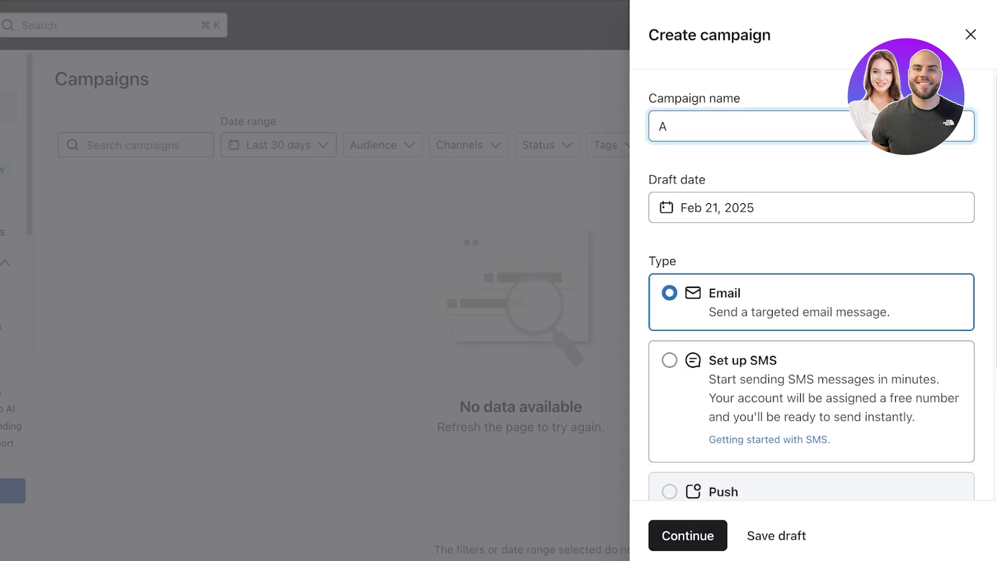
key("BackSpace")
type("SU")
key("BackSpace")
type("ummer Sale Announcment")
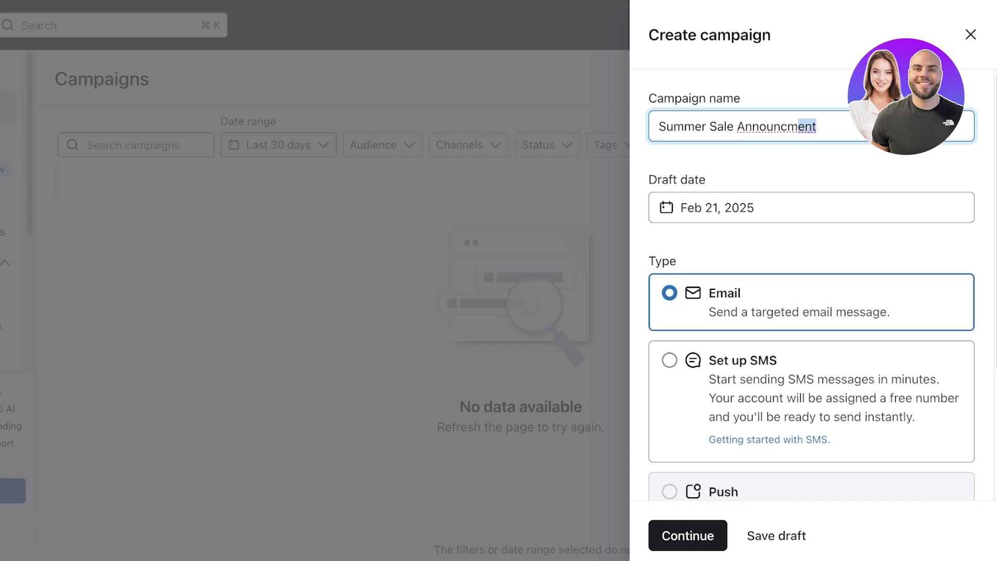
key("alt+shift+Left")
type("Announcement")
key("Tab")
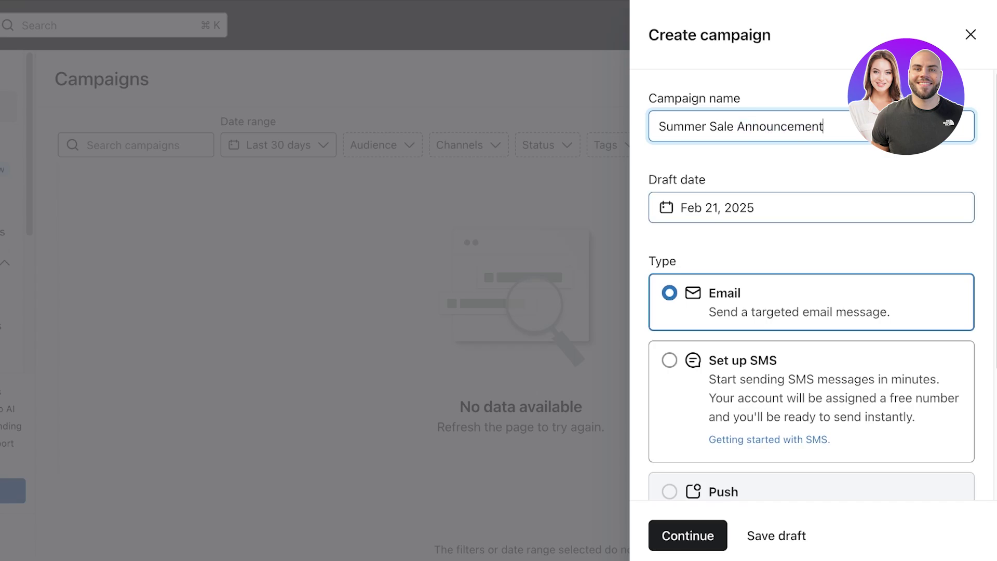
Step: Keep the Email type and continue to create the draft campaign
key("Escape")
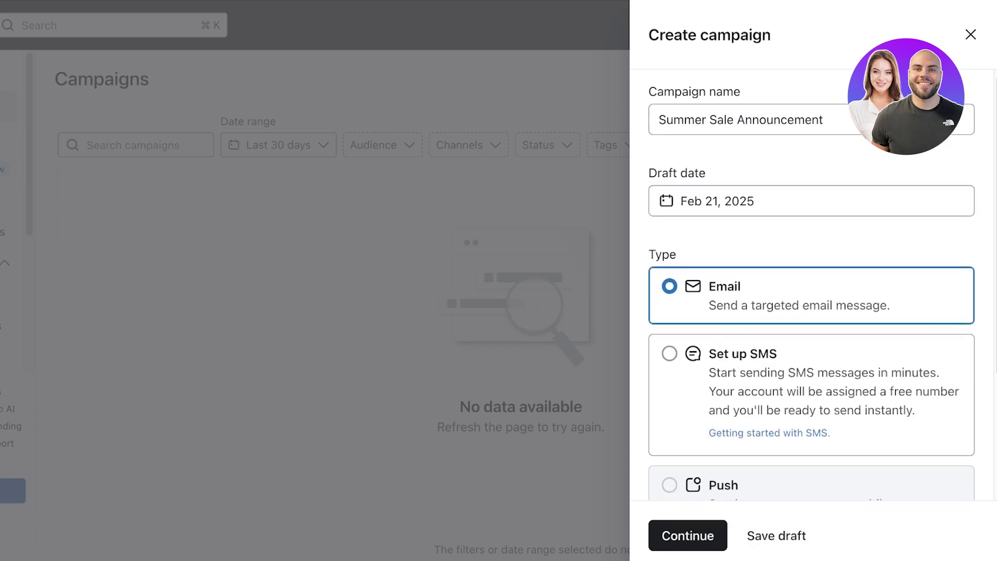
scroll(811, 312, "down", 3)
scroll(812, 312, "down", 1)
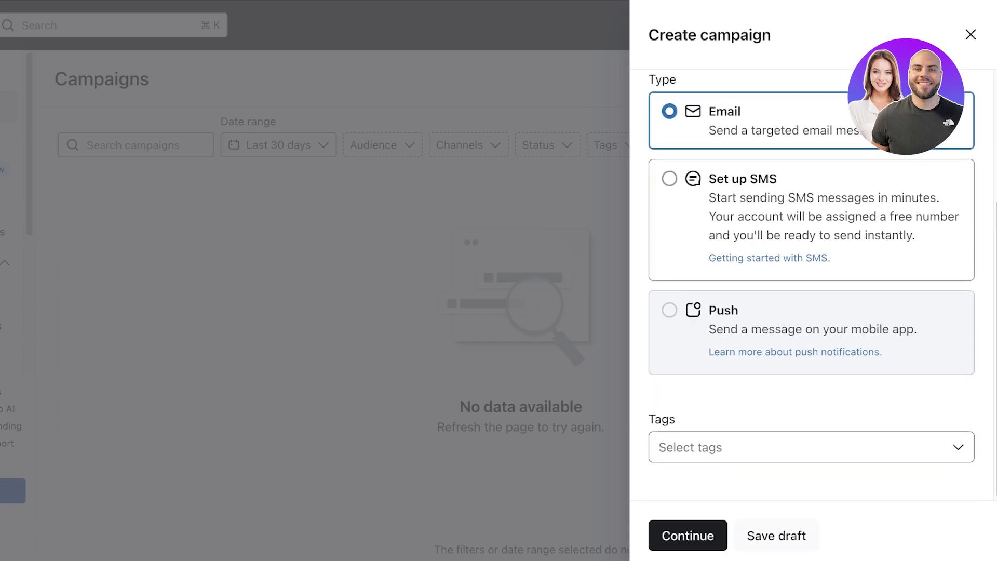
left_click(687, 535)
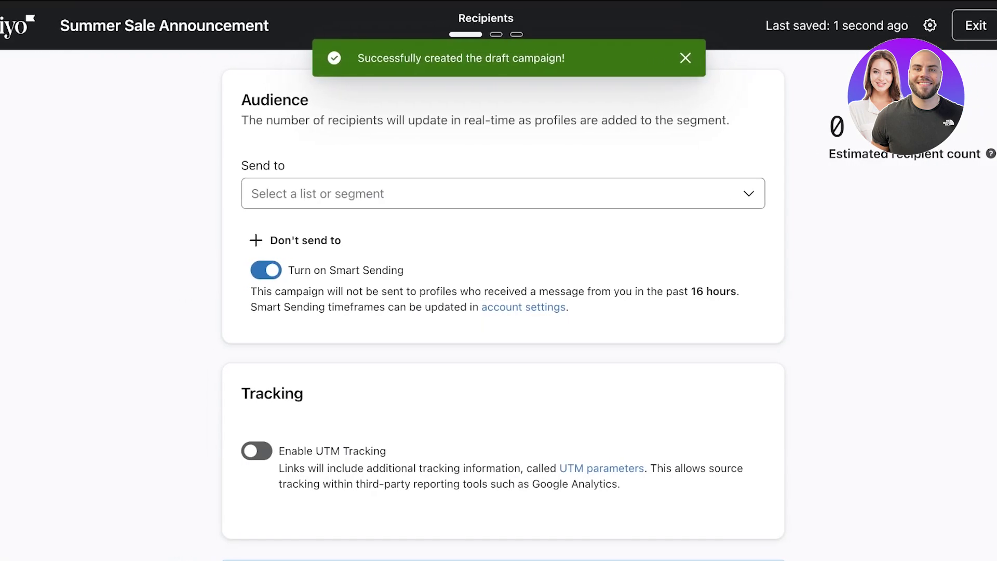
Step: Address the campaign to the Newsletter list with Smart Sending turned off
left_click(499, 193)
left_click(312, 310)
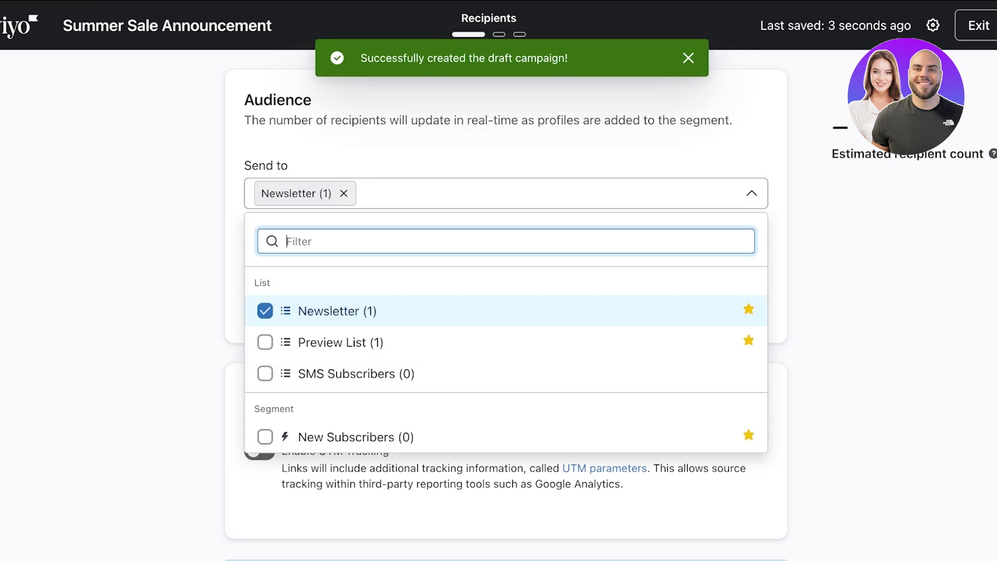
key("Escape")
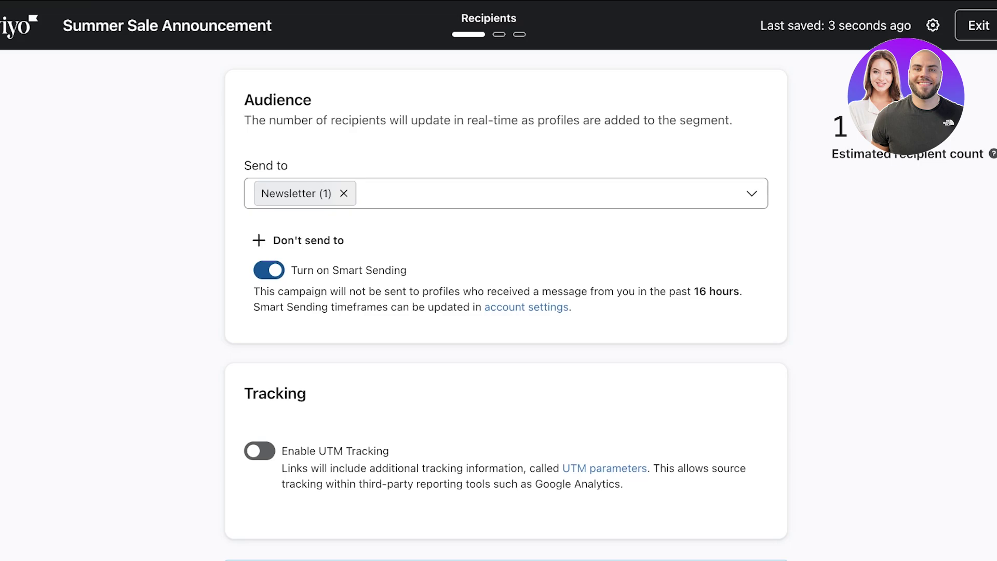
left_click(269, 270)
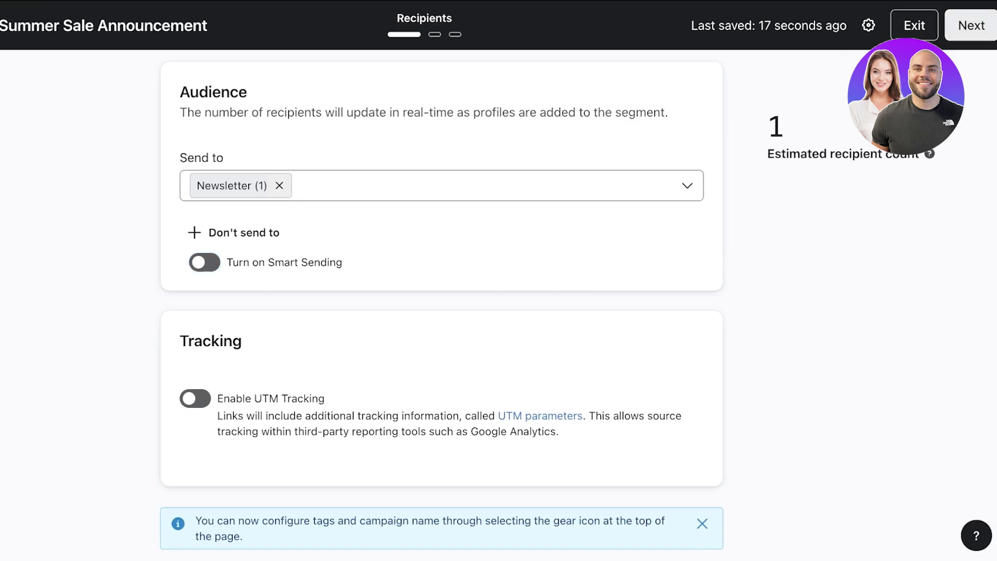
left_click(971, 25)
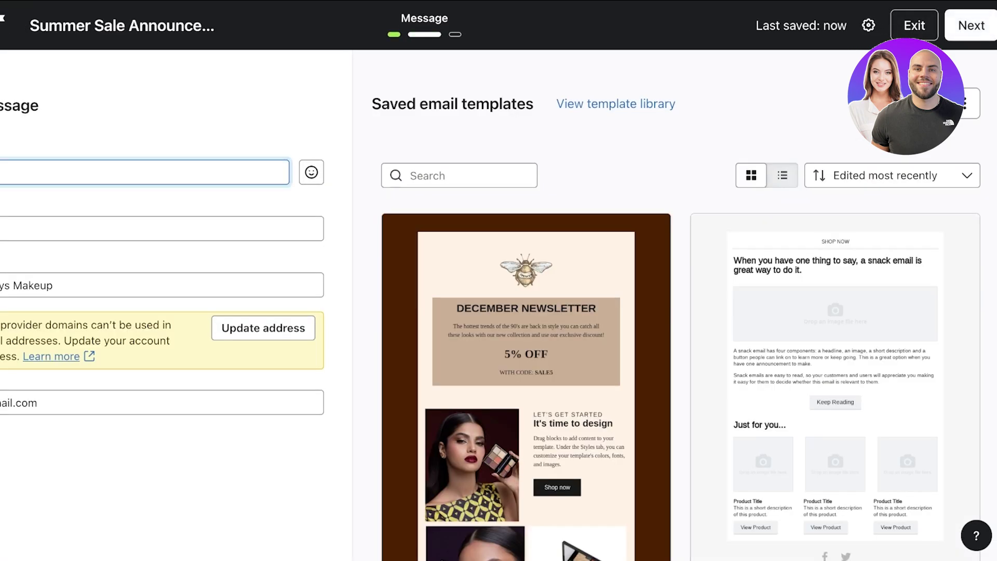
Step: Set the subject line to the suggested 'Kick Off Summer with Big Savings!'
type("A")
key("BackSpace")
type("S")
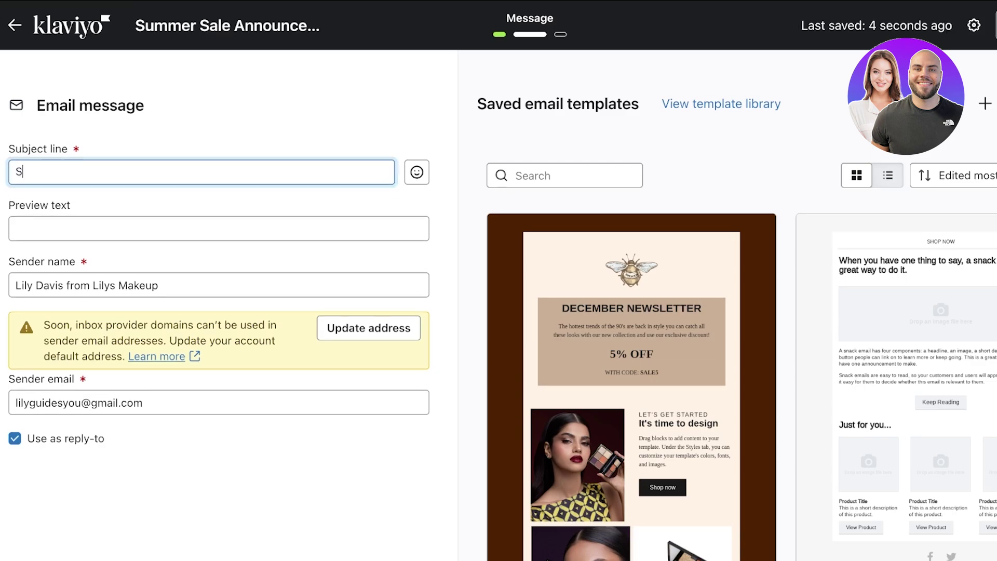
key("BackSpace")
type("Welcome to summer w")
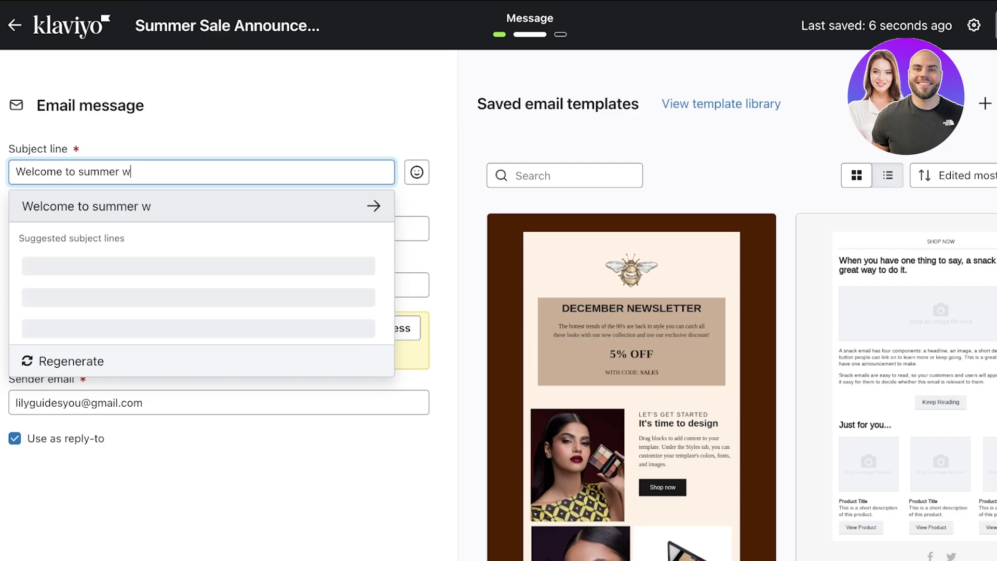
type("ith our grand summer sale")
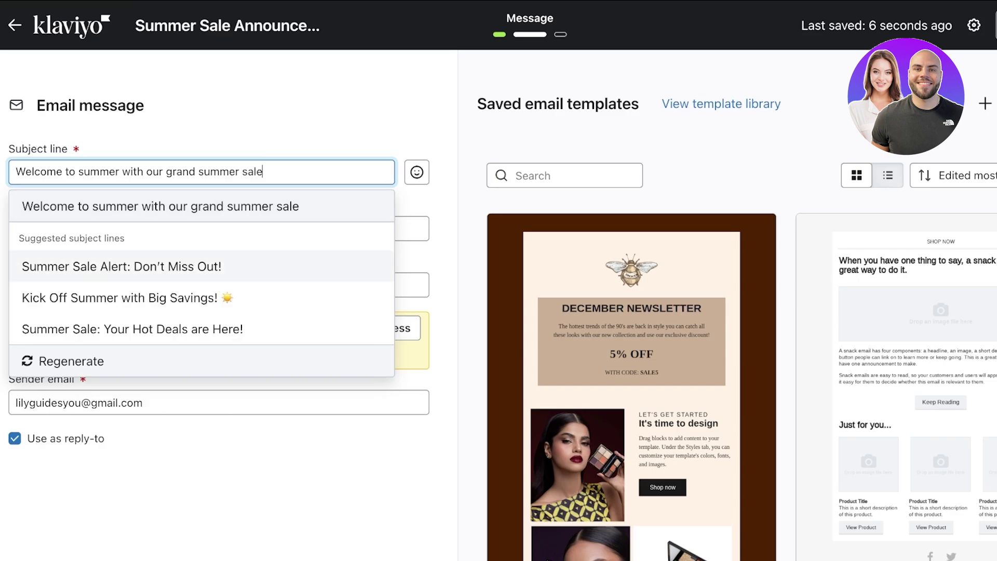
key("Down")
key("Return")
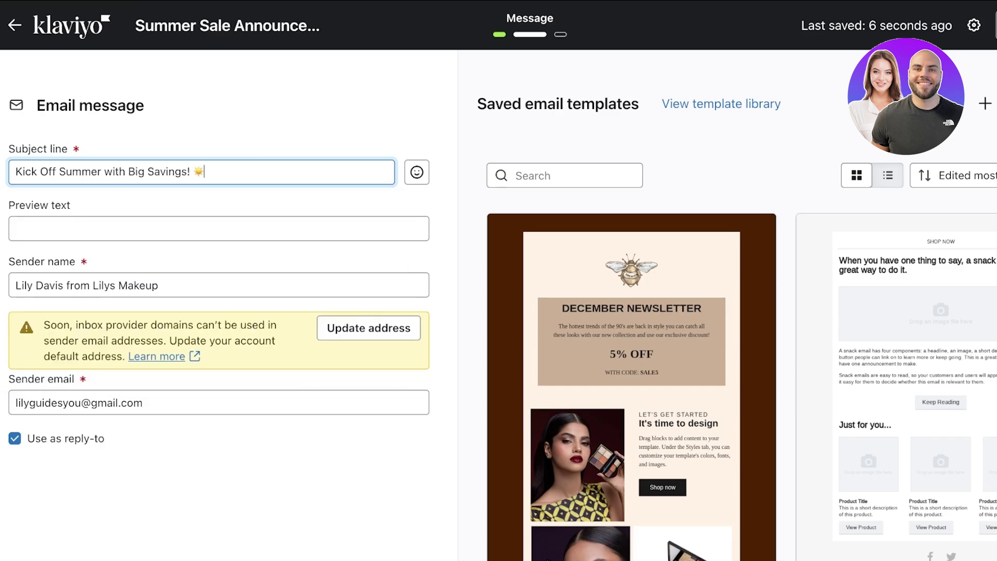
Step: Leave the preview text empty and review the sender name and address warning
left_click(218, 228)
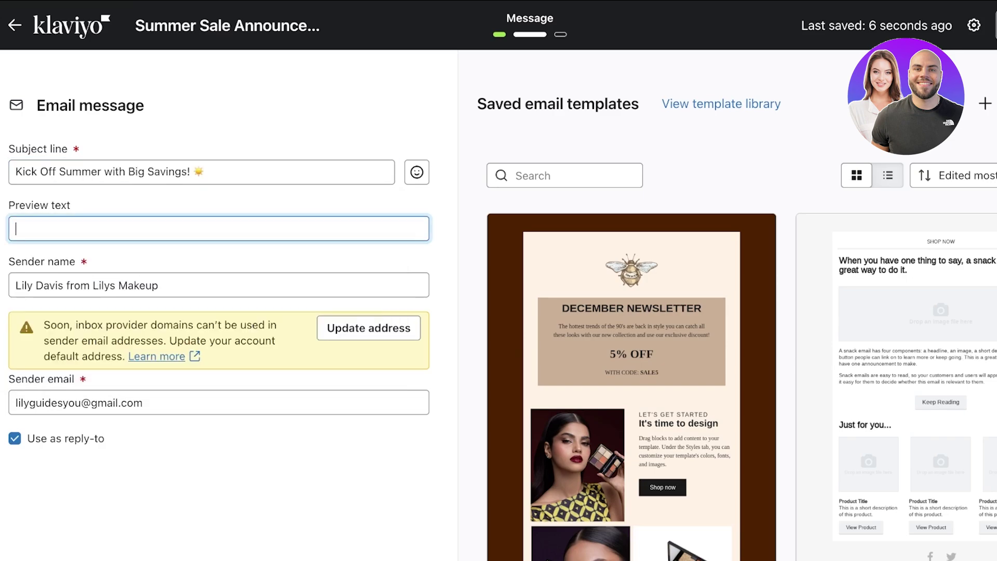
type("A")
key("BackSpace")
left_click(110, 285)
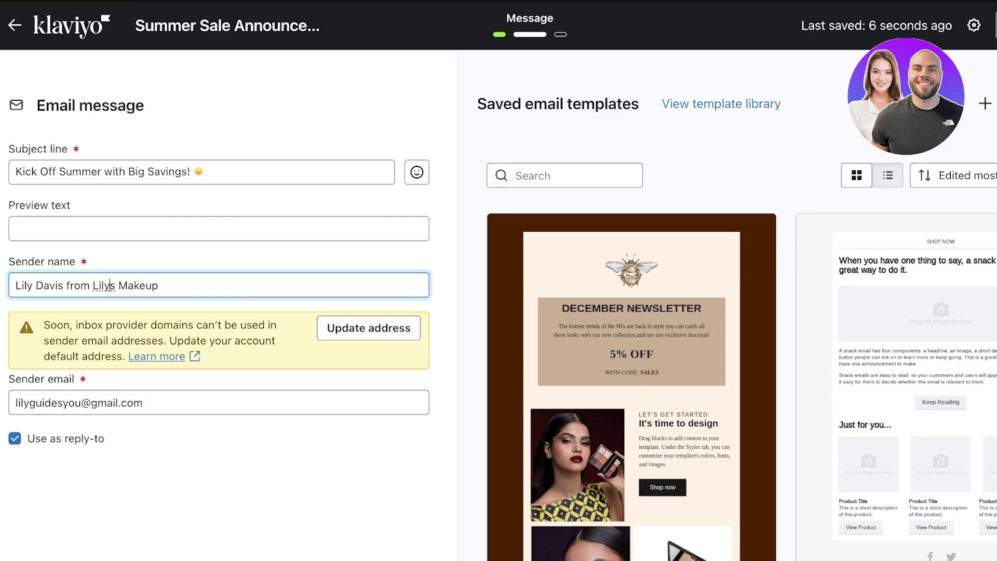
left_click_drag(50, 325, 146, 340)
left_click_drag(222, 340, 185, 356)
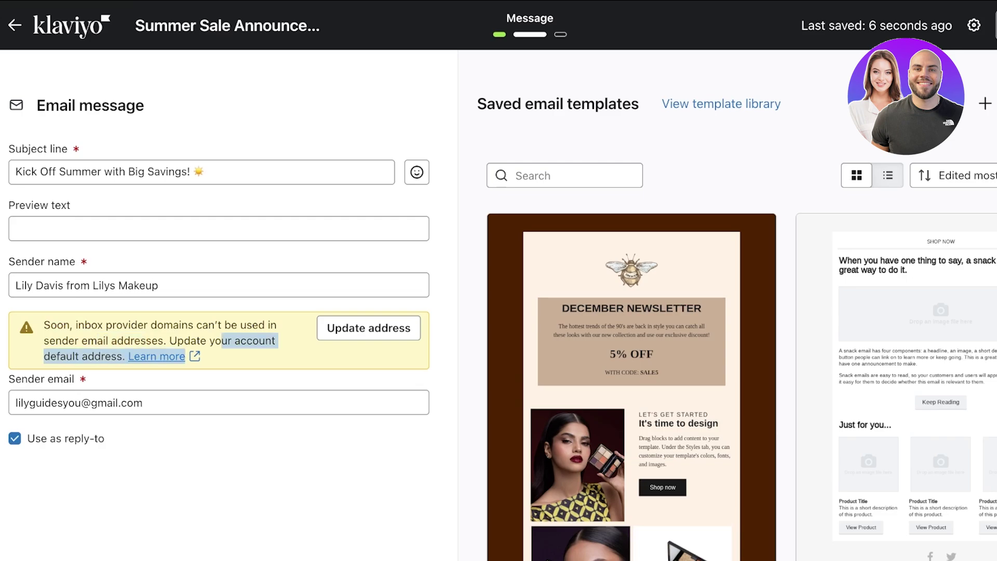
Step: Place the caret in the sender email address field
left_click(106, 403)
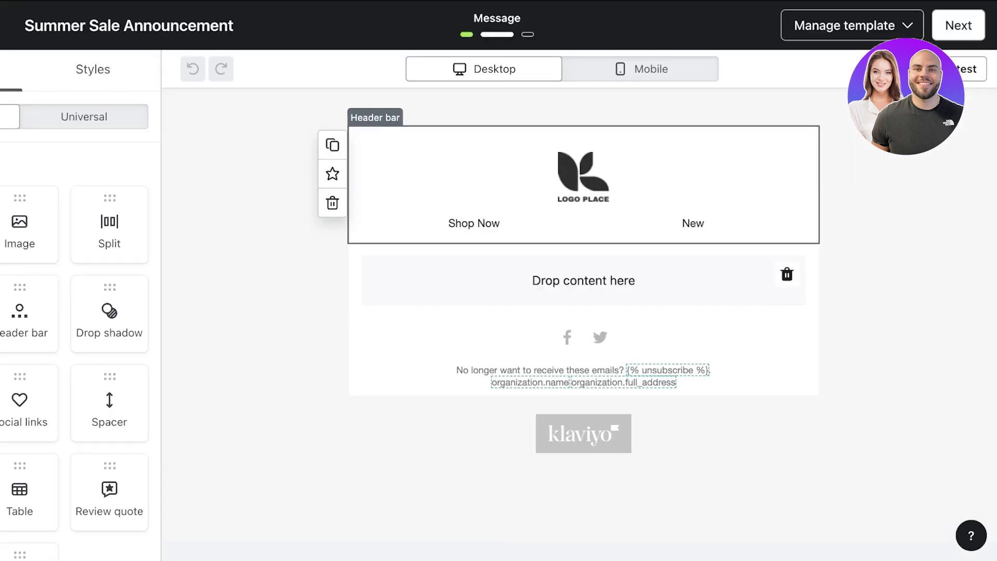
Step: Select the header bar and delete its placeholder logo
left_click(519, 181)
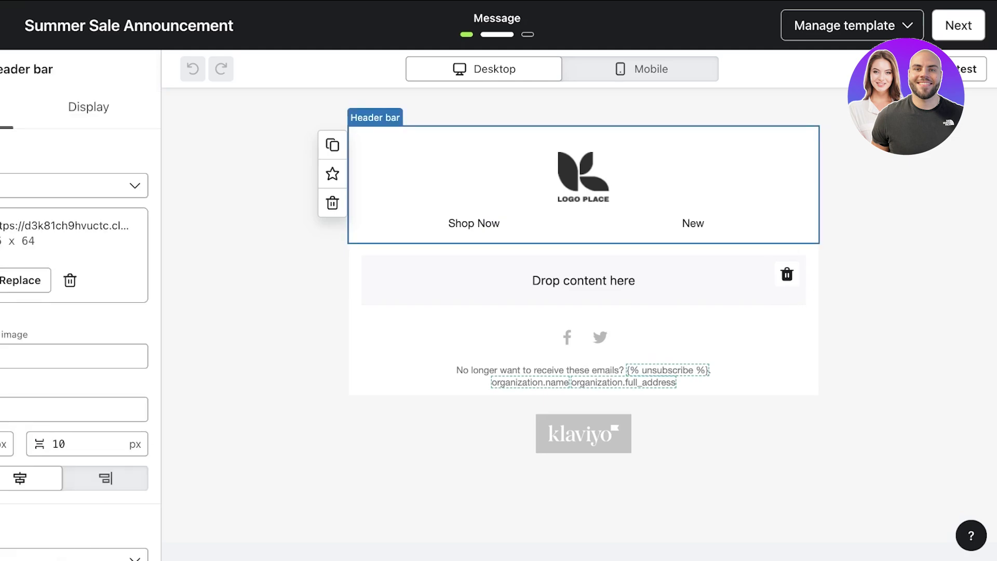
left_click(23, 279)
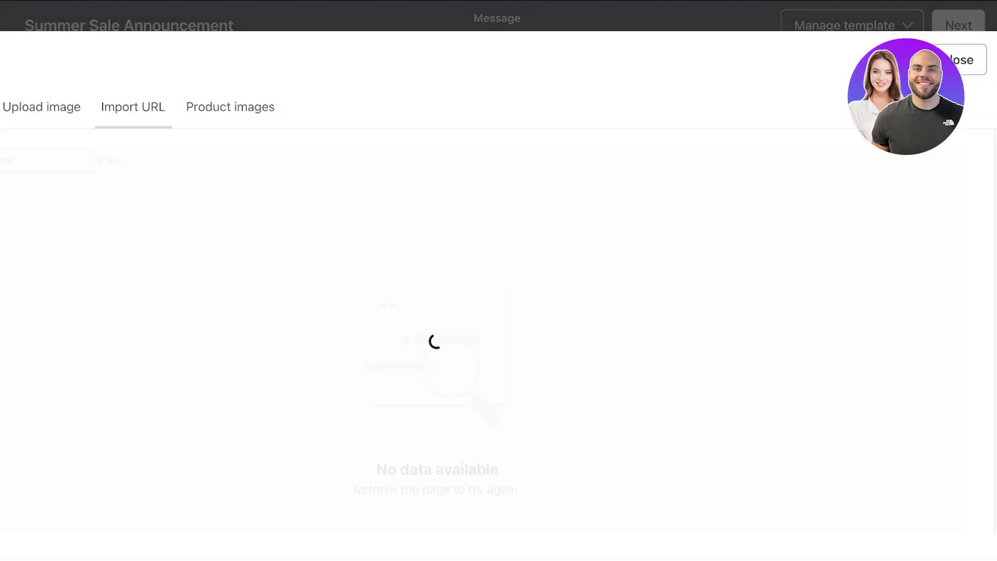
left_click(966, 59)
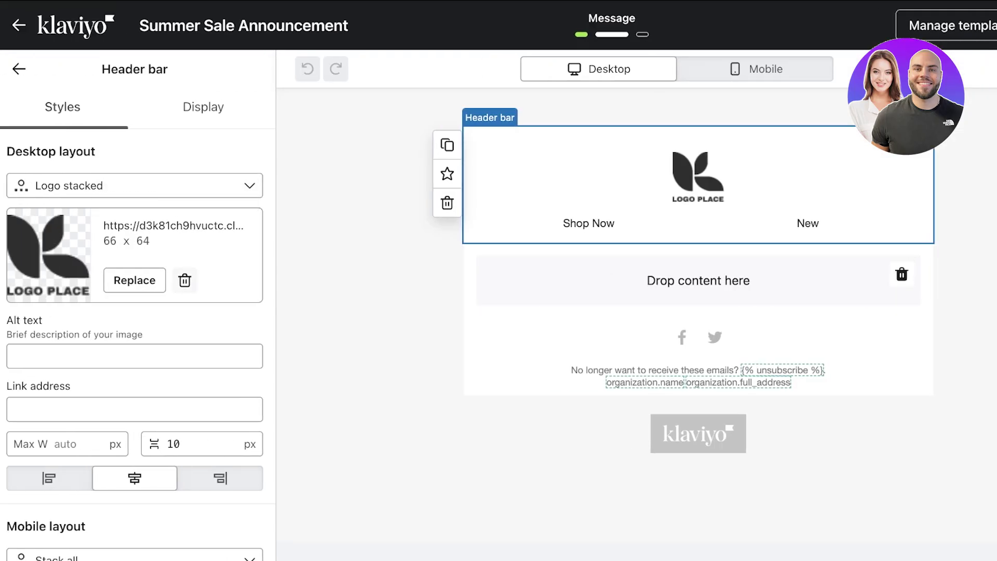
left_click(183, 279)
Step: Upload the Lily's Beauty logo file as the new header image
left_click(135, 367)
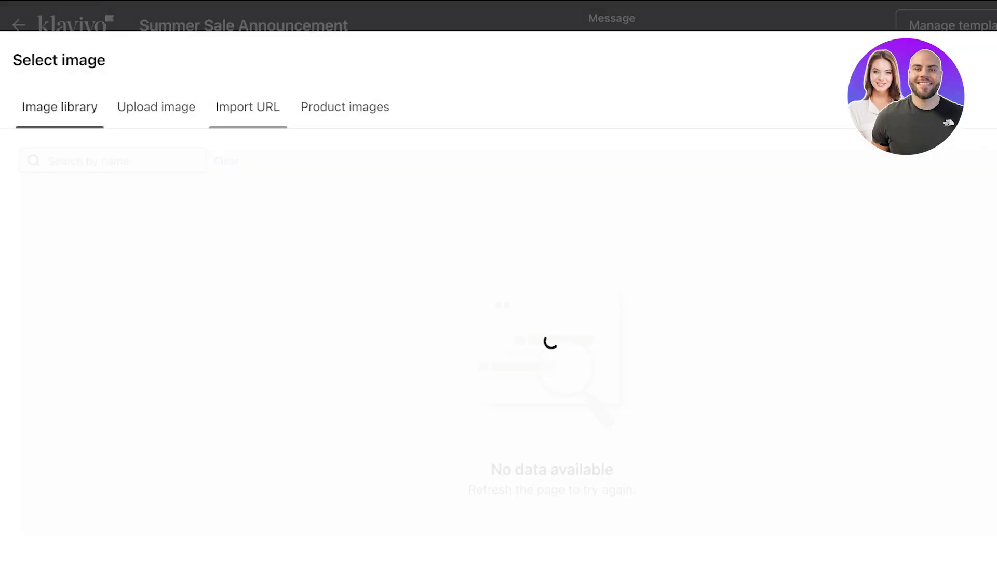
scroll(508, 331, "down", 3)
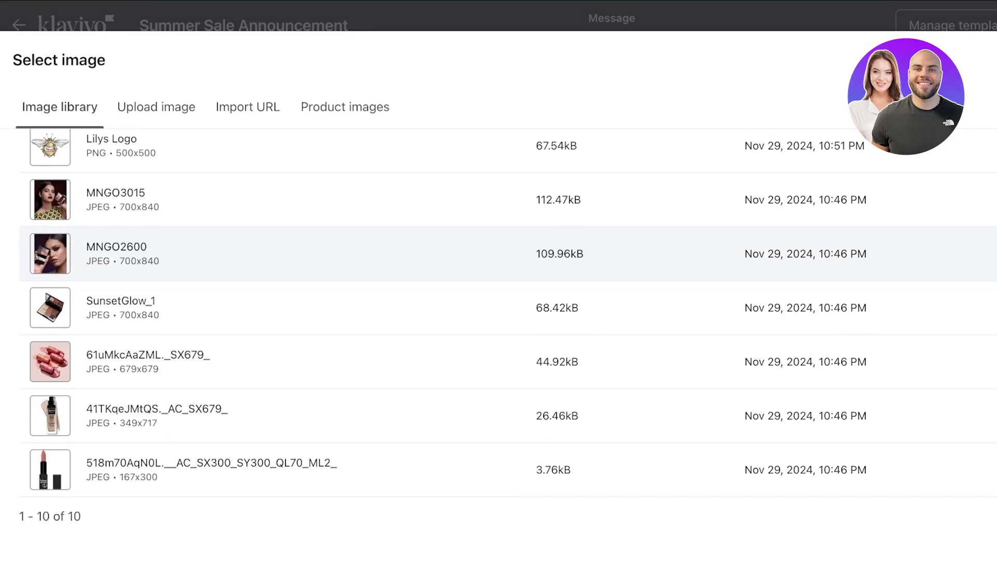
left_click(156, 107)
left_click(551, 457)
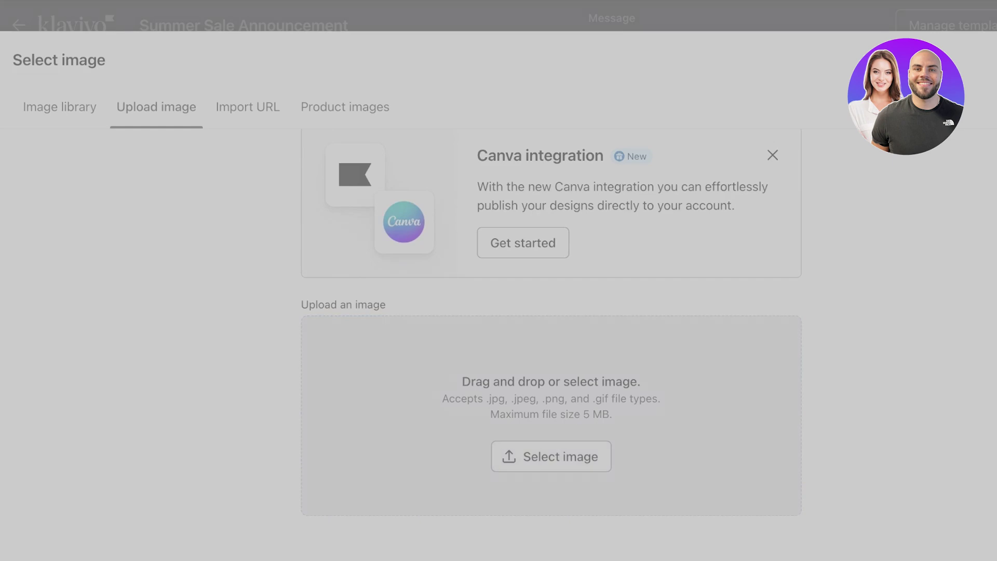
key("Return")
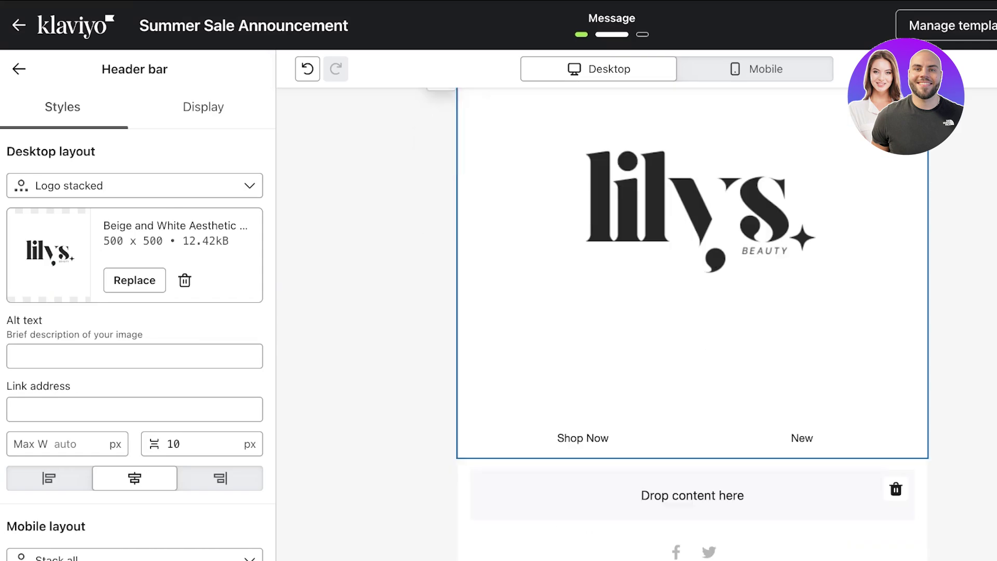
scroll(137, 312, "down", 3)
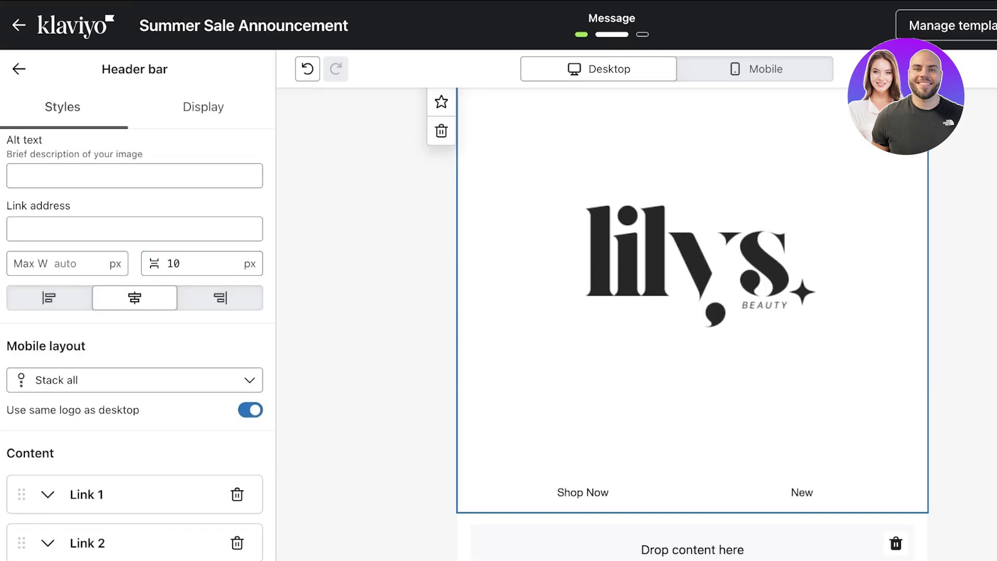
scroll(138, 311, "up", 3)
Step: Set the header's desktop layout to Logo centered with 0 px spacing
left_click(134, 185)
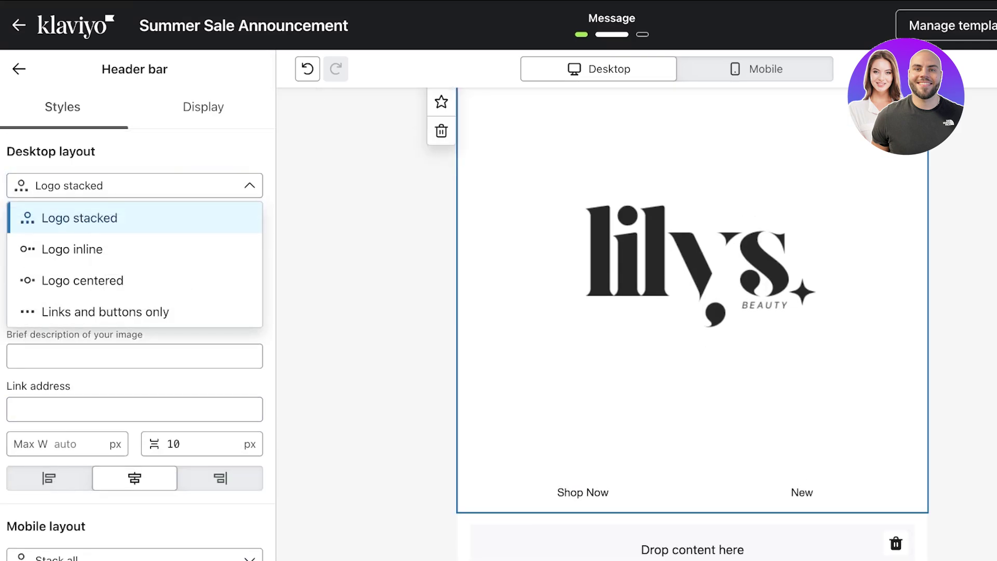
left_click(83, 281)
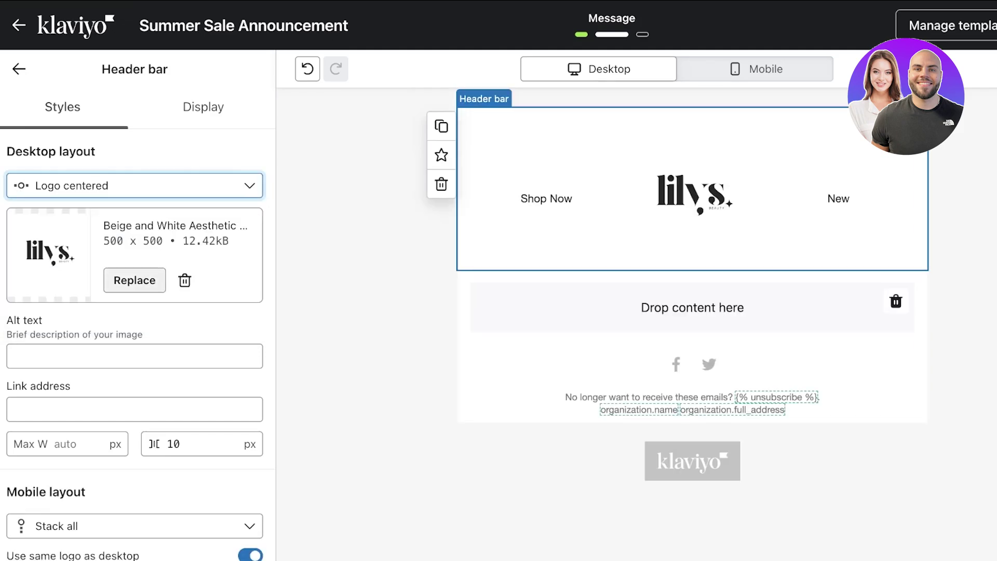
scroll(138, 345, "down", 1)
left_click(202, 431)
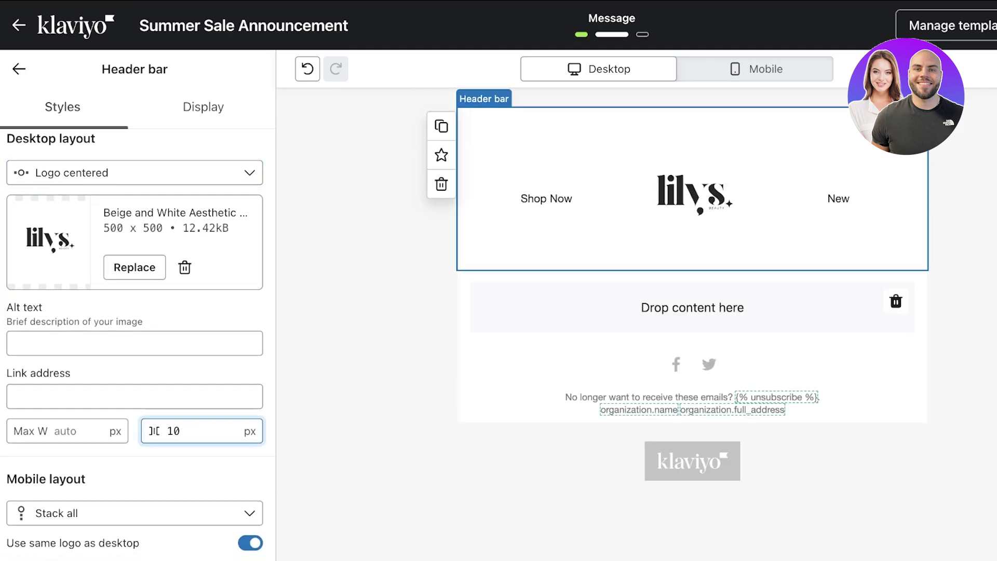
key("BackSpace")
key("BackSpace")
type("0")
scroll(137, 342, "down", 8)
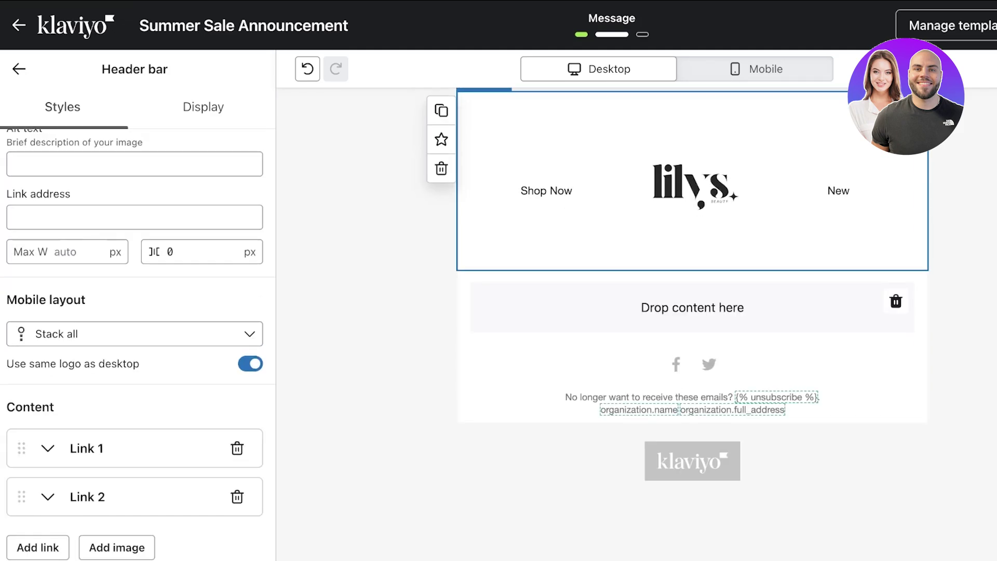
scroll(137, 312, "up", 4)
Step: Review the header bar's visibility and style settings, including link text size
left_click(203, 106)
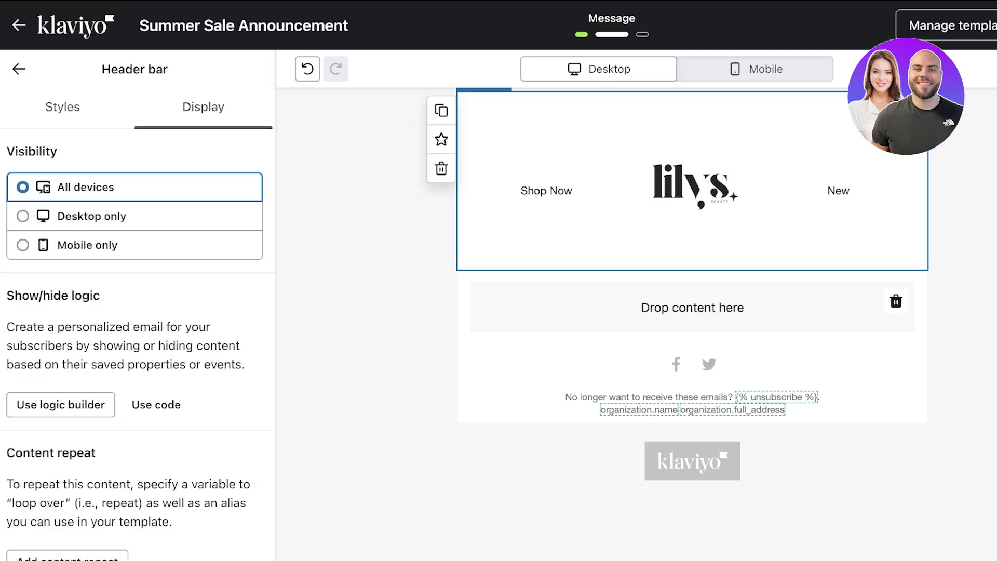
scroll(137, 348, "down", 1)
left_click(62, 106)
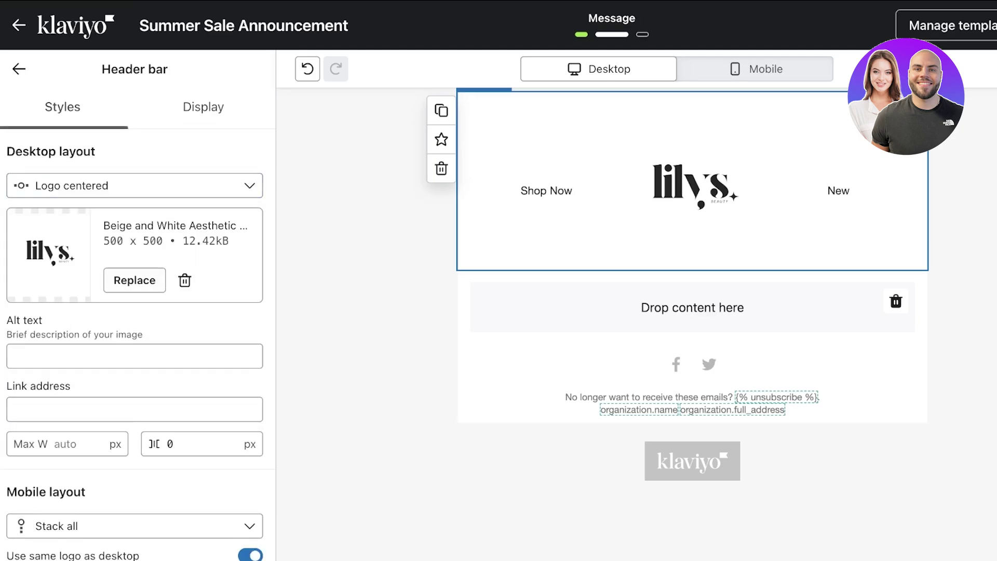
scroll(135, 343, "down", 5)
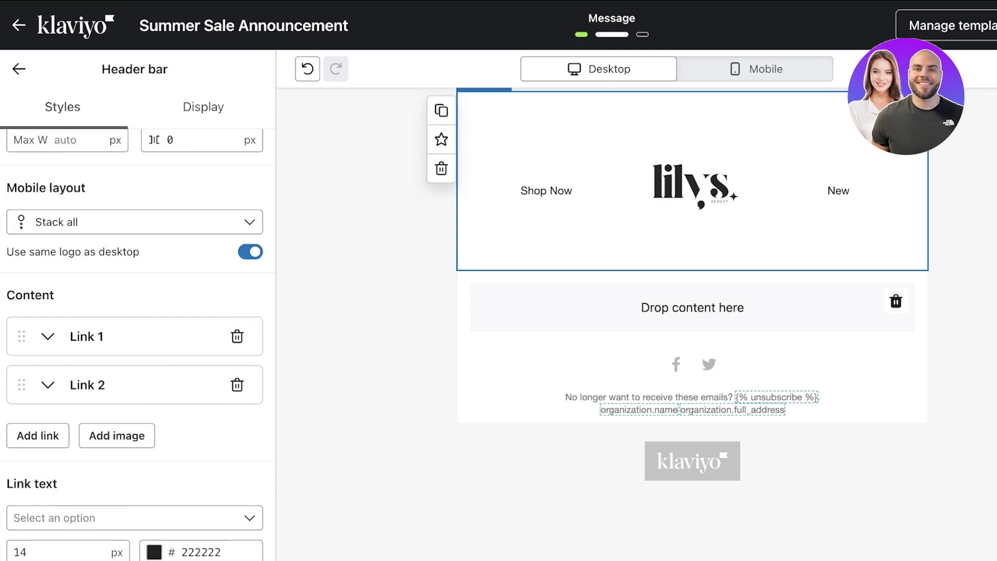
scroll(135, 343, "down", 5)
left_click(27, 311)
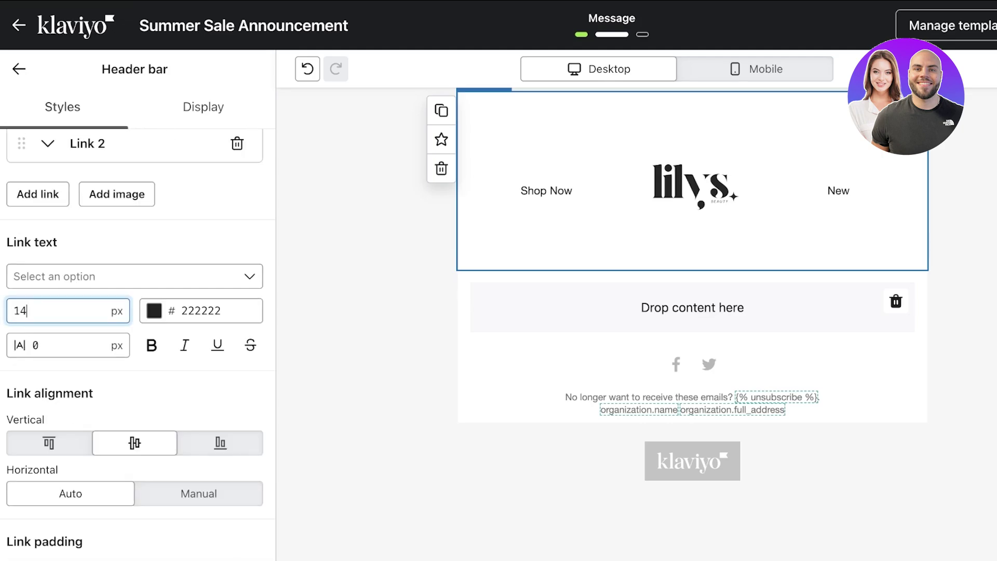
scroll(135, 311, "down", 6)
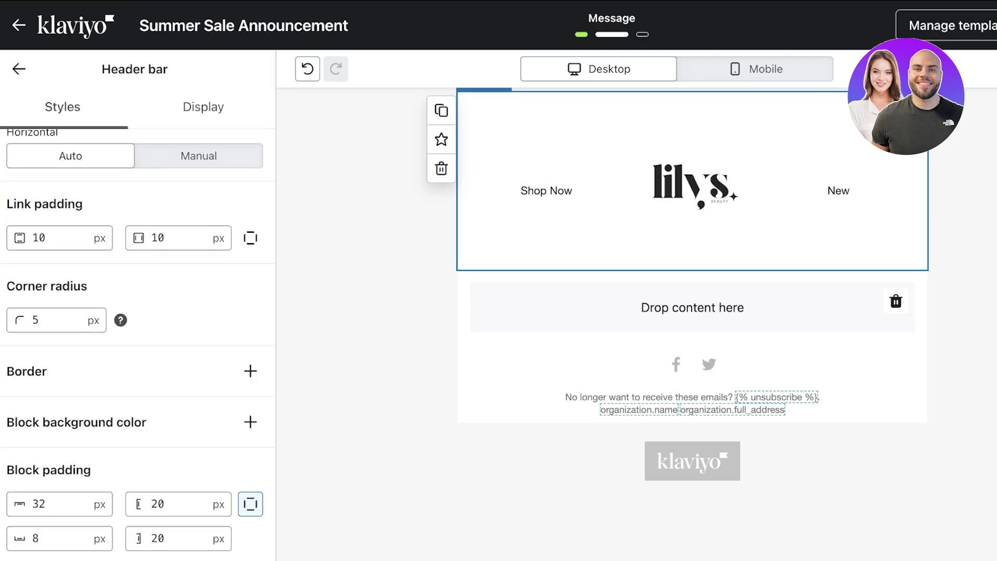
scroll(135, 311, "up", 10)
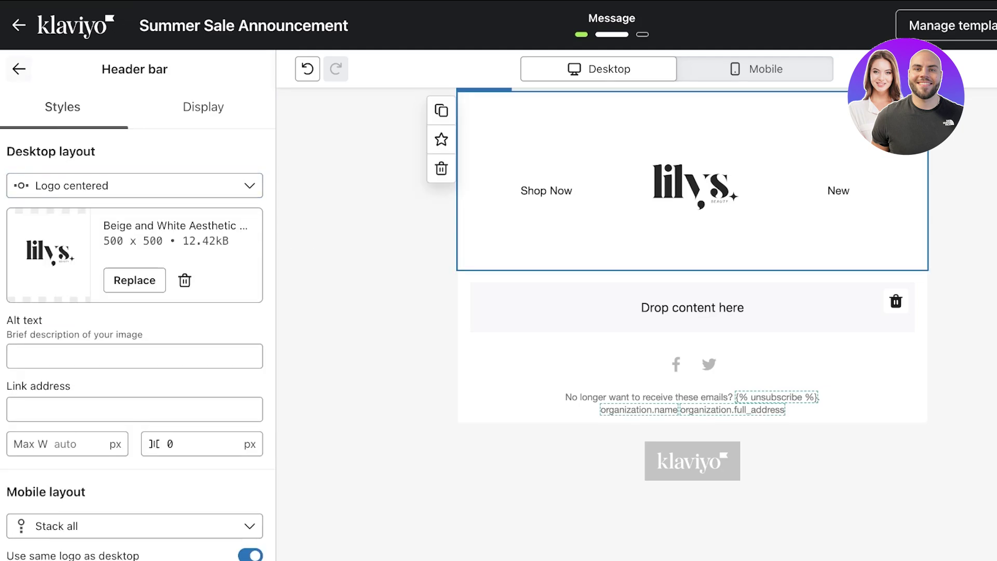
left_click(19, 69)
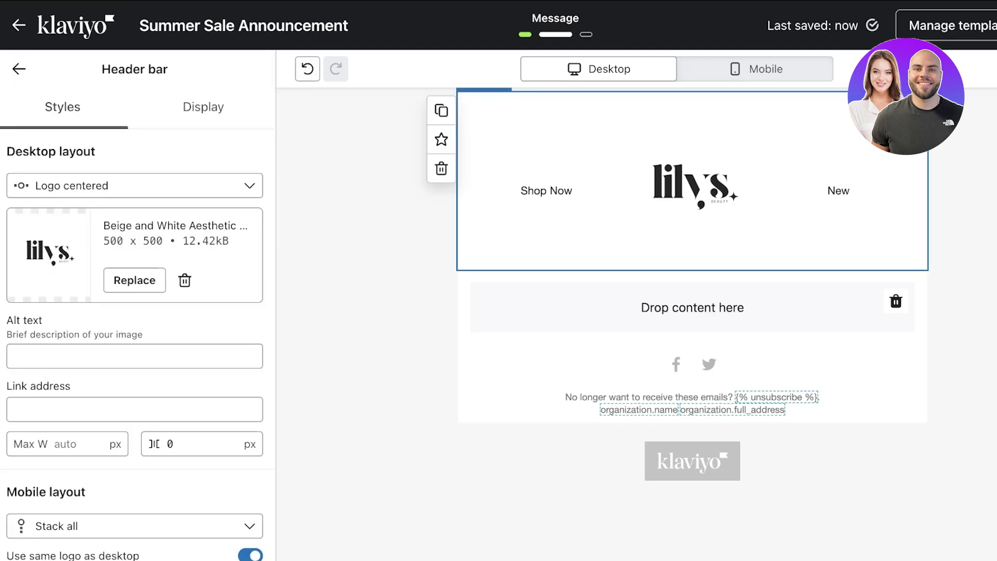
Step: Make the header bar visible on desktop only
scroll(167, 225, "down", 10)
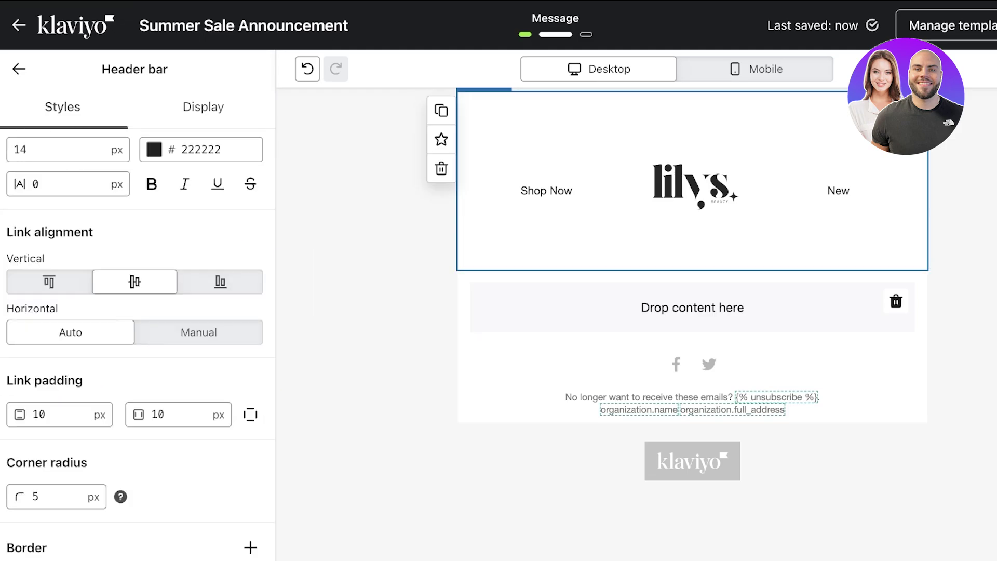
scroll(137, 342, "down", 3)
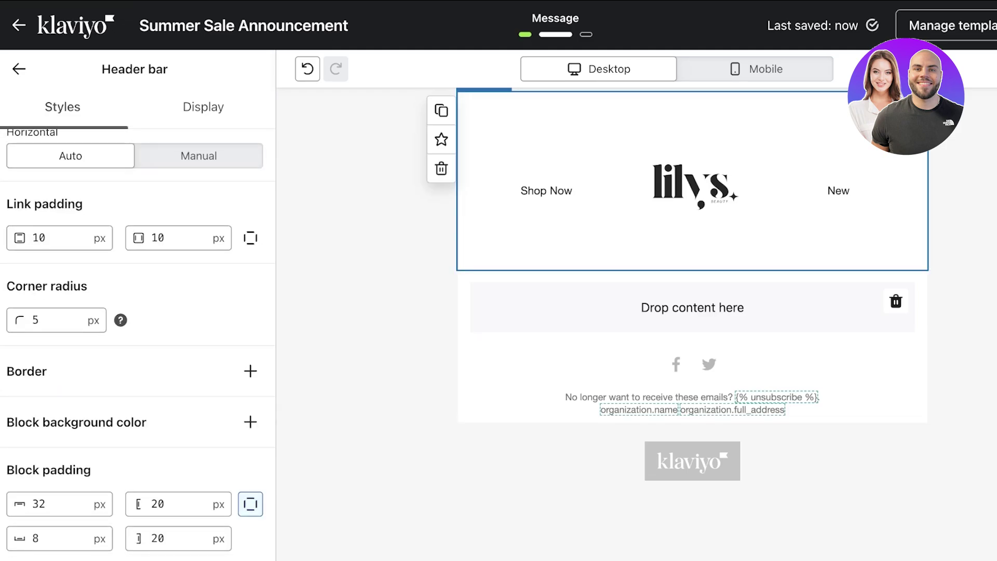
scroll(137, 311, "up", 15)
left_click(203, 107)
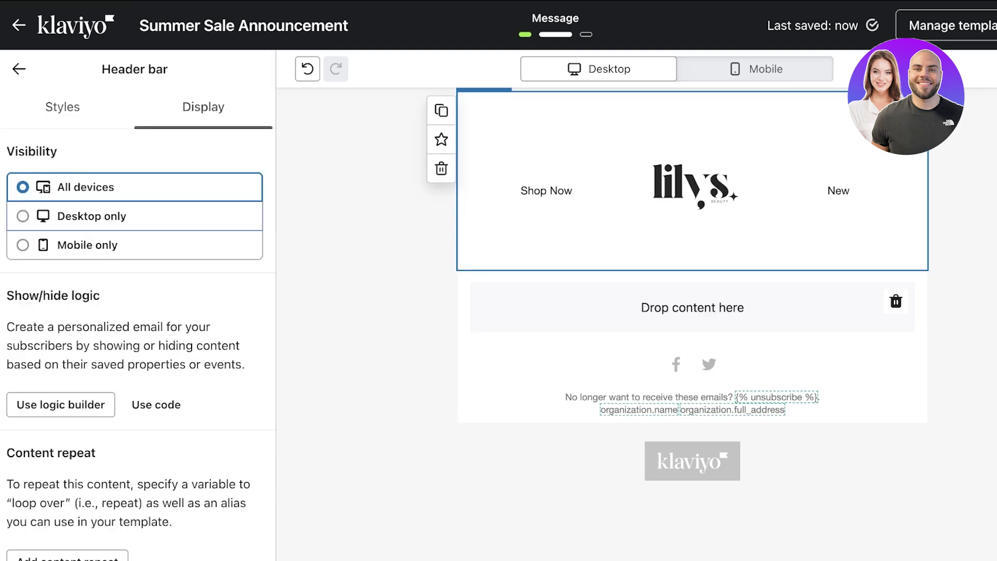
left_click(77, 215)
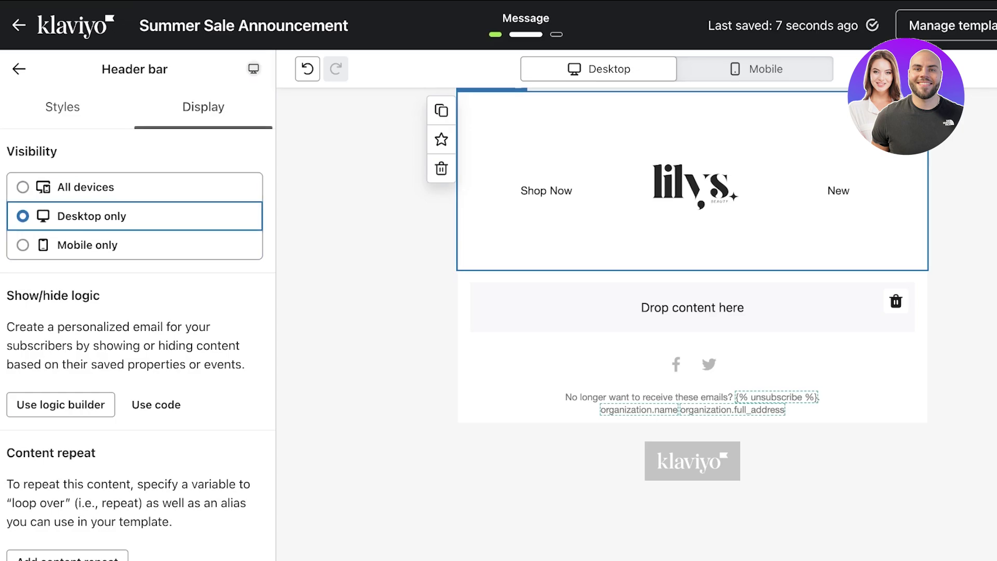
left_click(18, 69)
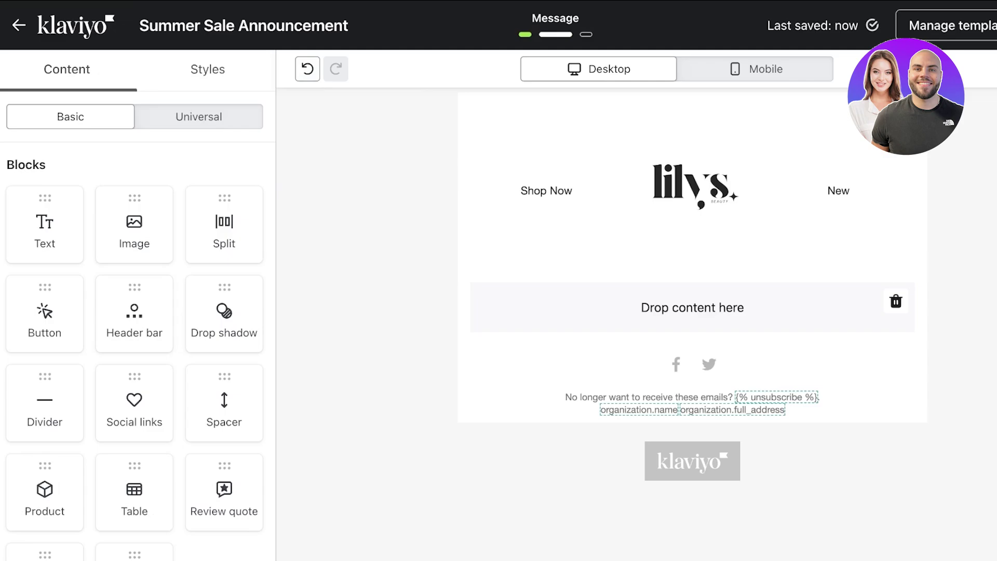
Step: Browse the saved reusable content, then return to the basic content blocks
scroll(134, 330, "down", 3)
scroll(134, 331, "up", 3)
left_click(198, 116)
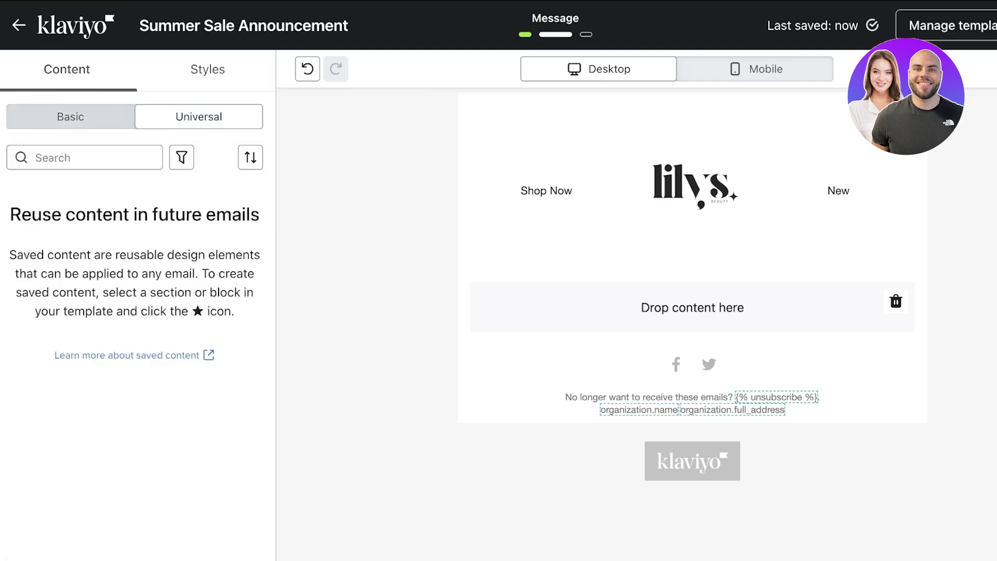
left_click(70, 116)
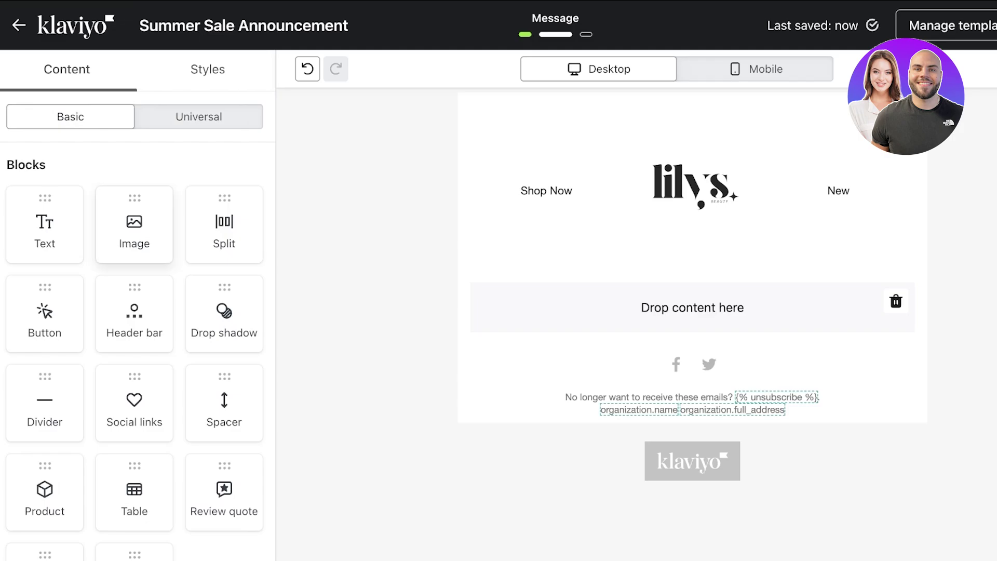
Step: Add an image block below the header with the MNGO3015 makeup model photo
left_click_drag(134, 223, 692, 358)
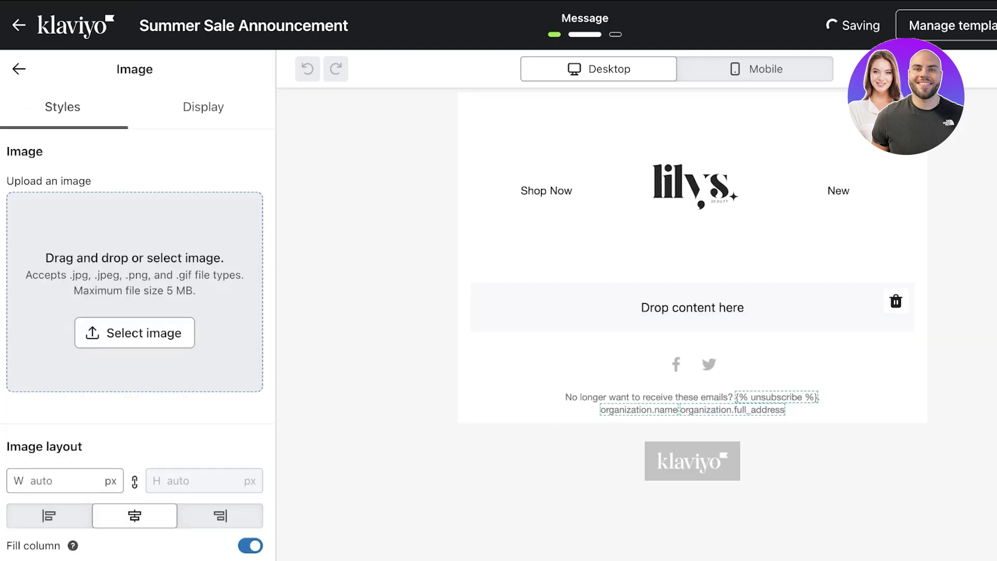
scroll(134, 311, "down", 5)
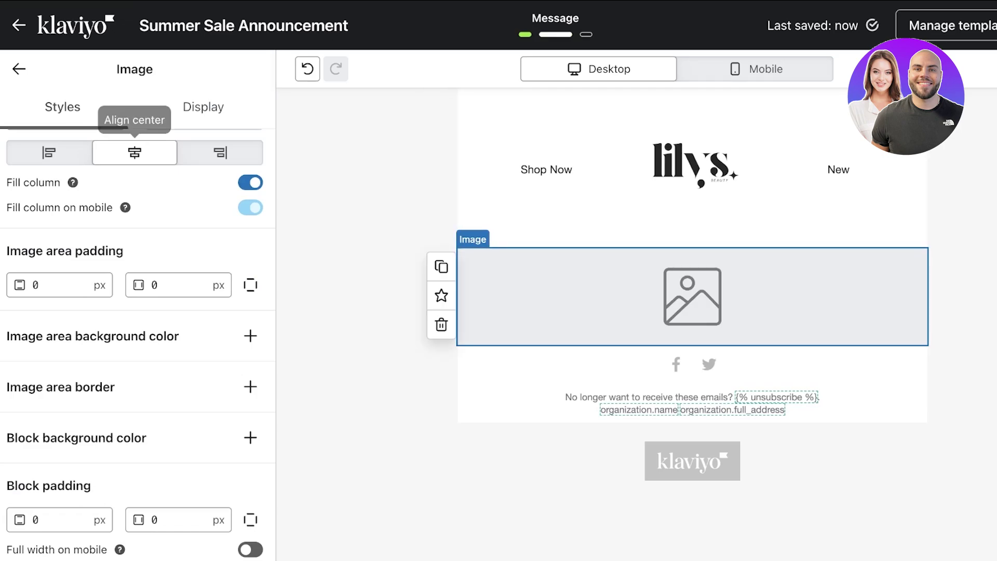
scroll(135, 153, "up", 7)
left_click(133, 332)
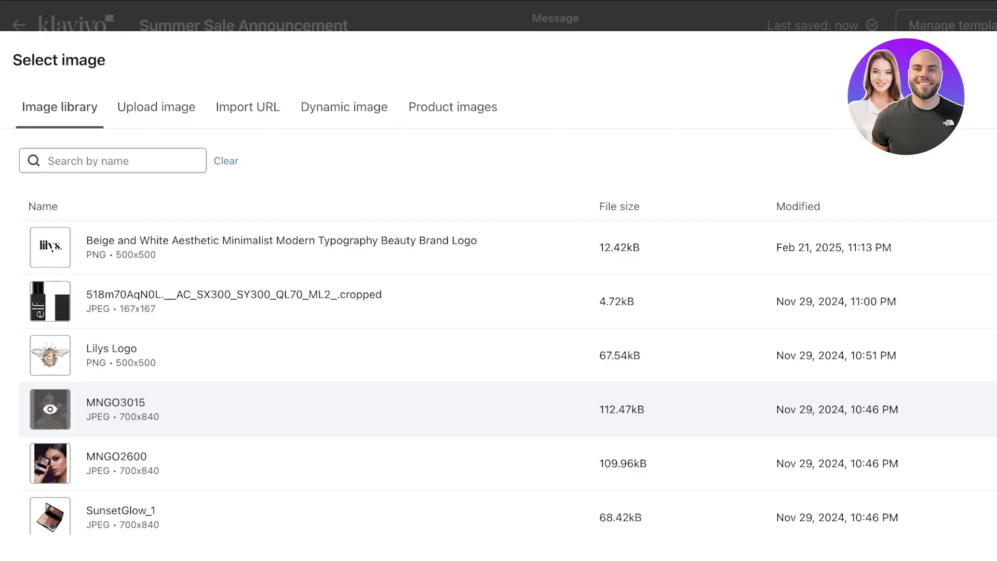
left_click(312, 406)
scroll(701, 207, "down", 10)
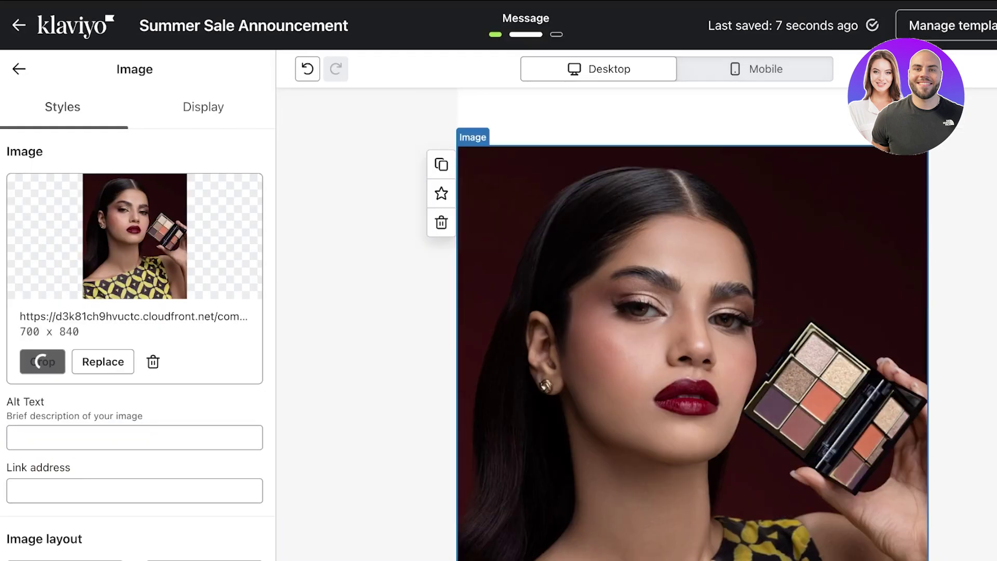
left_click(19, 68)
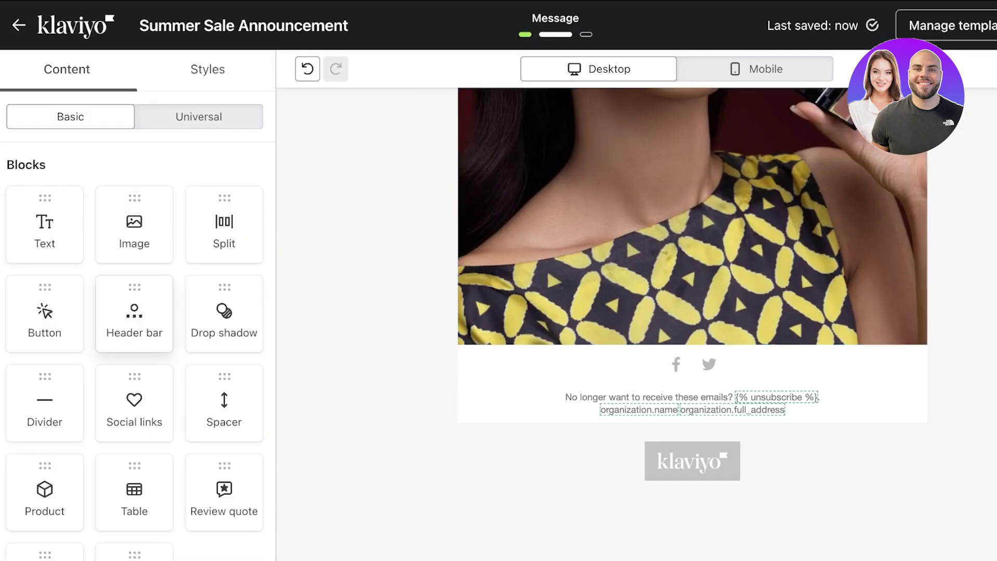
Step: Add a text block under the hero image reading 'WELCOME SUMMER WITH SAVINGS'
left_click_drag(44, 223, 691, 359)
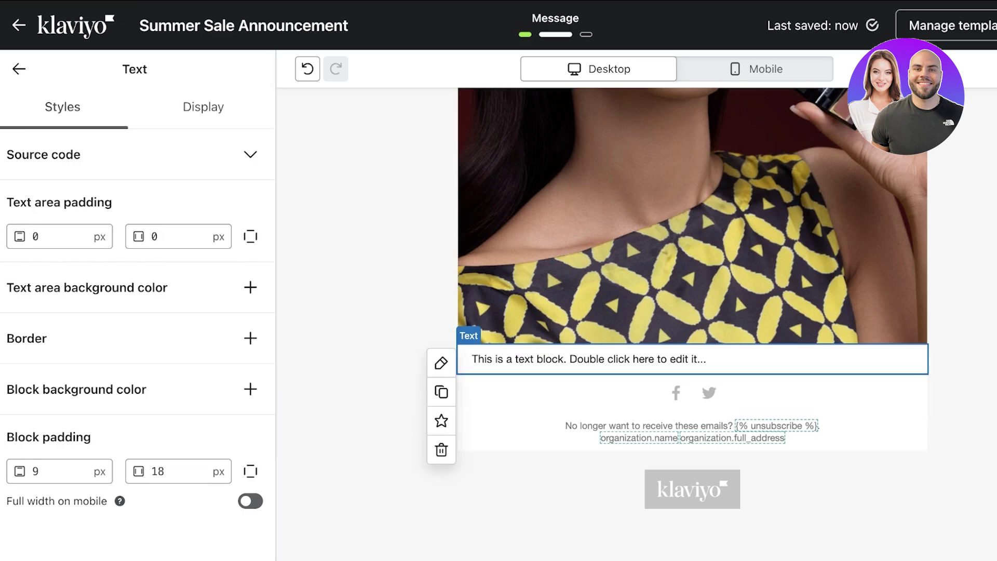
left_click(441, 362)
type("A")
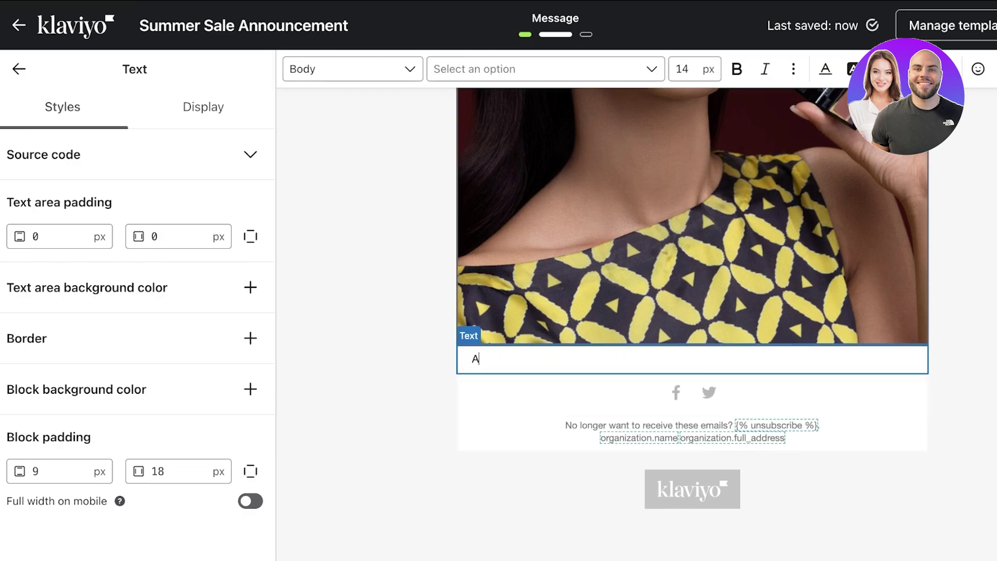
type("WELCOME SUMMER WITH ")
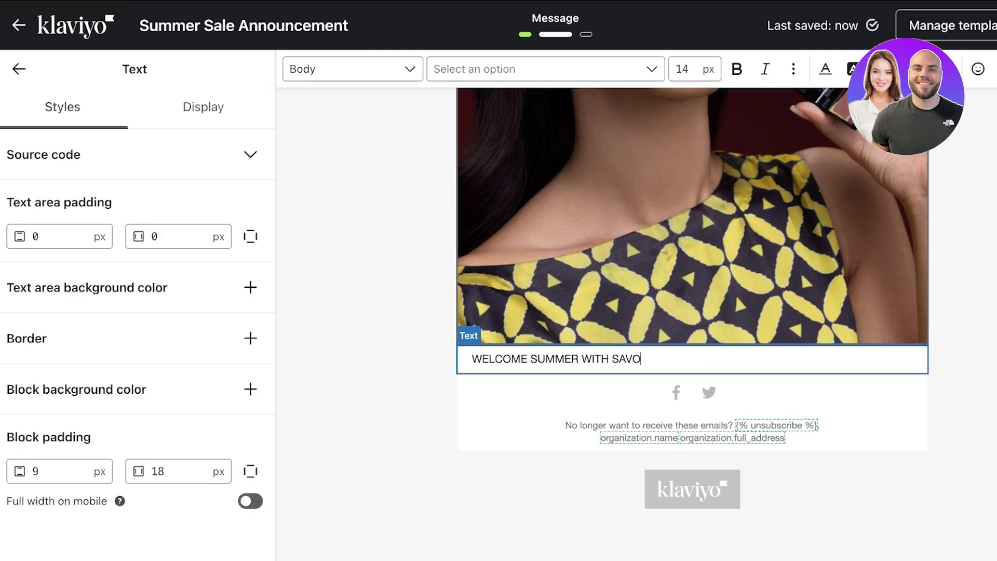
type("SAVINGS")
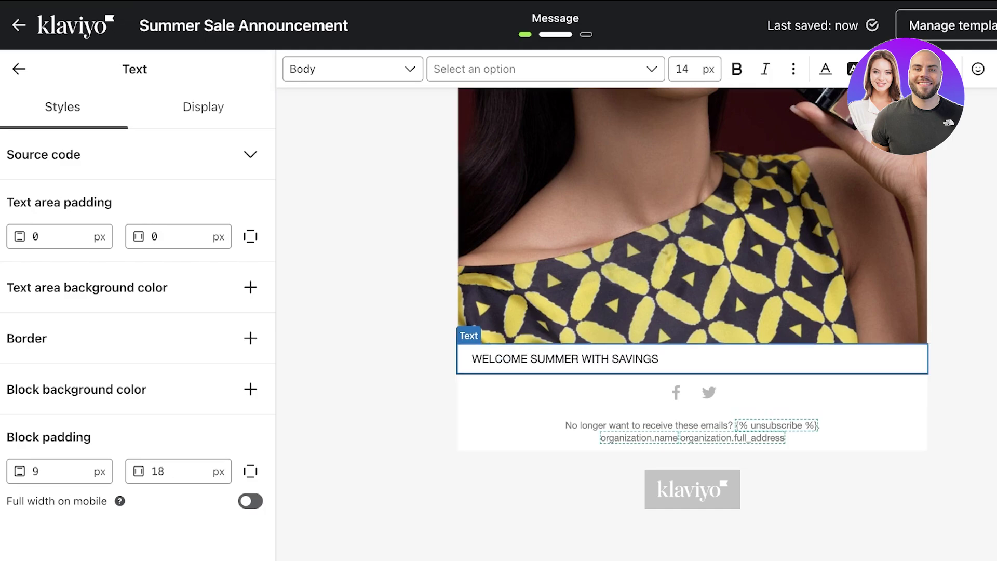
scroll(701, 307, "up", 10)
scroll(693, 311, "down", 10)
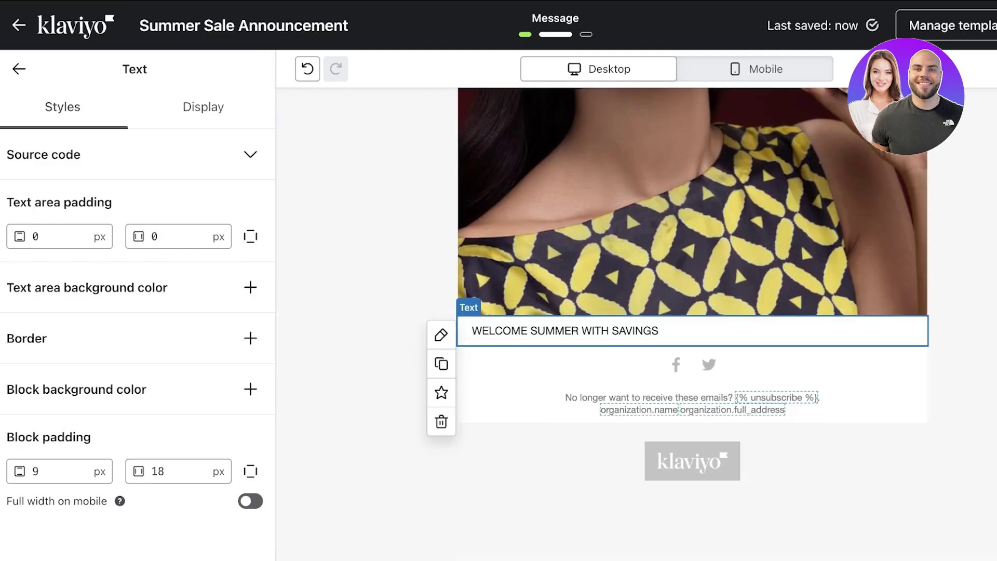